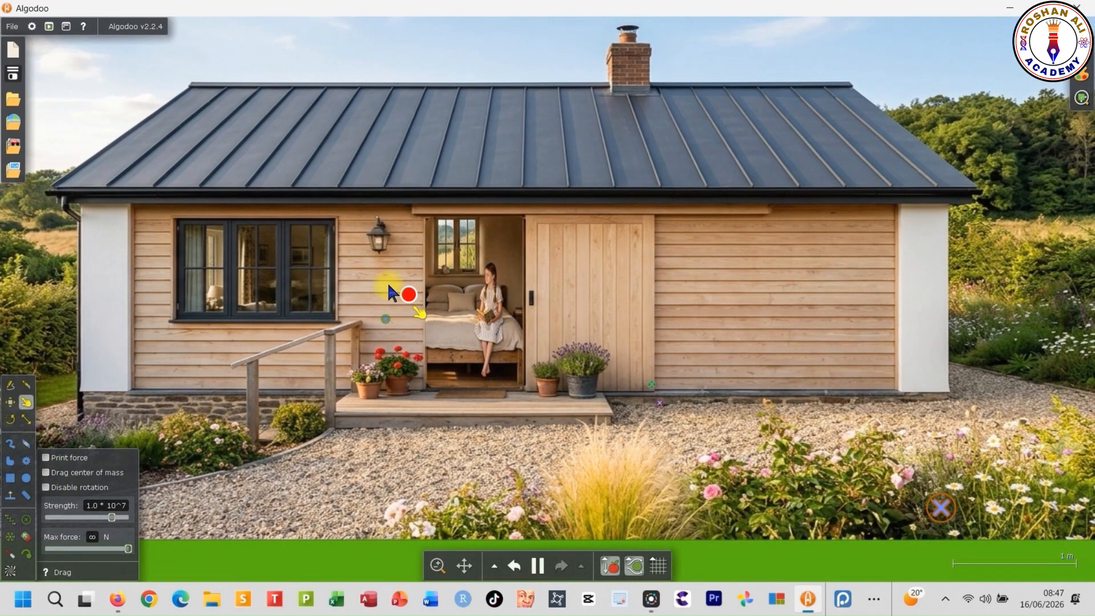
- Test the finished scene's red button beside the doorway to slide the door open and closed
{"action": "left_click", "coordinate": [409, 295]}
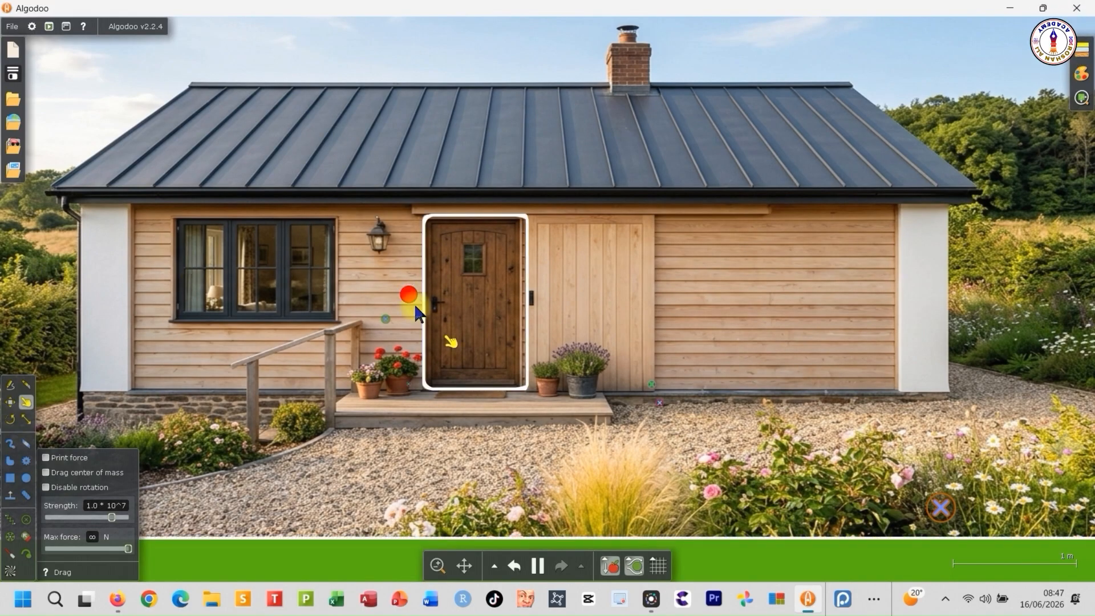
{"action": "left_click", "coordinate": [411, 295]}
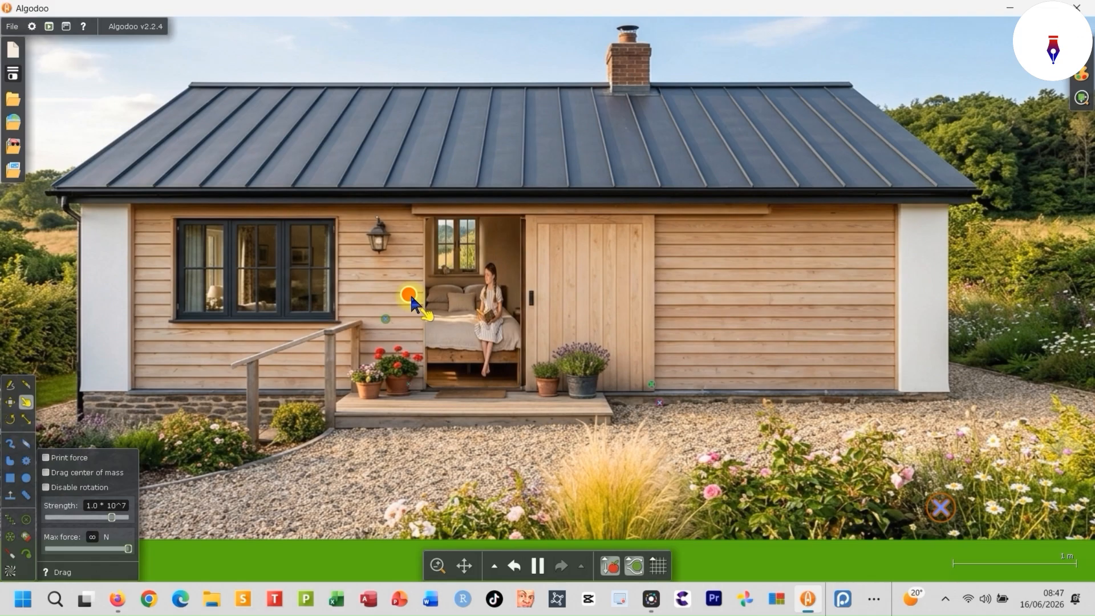
{"action": "left_click", "coordinate": [411, 295]}
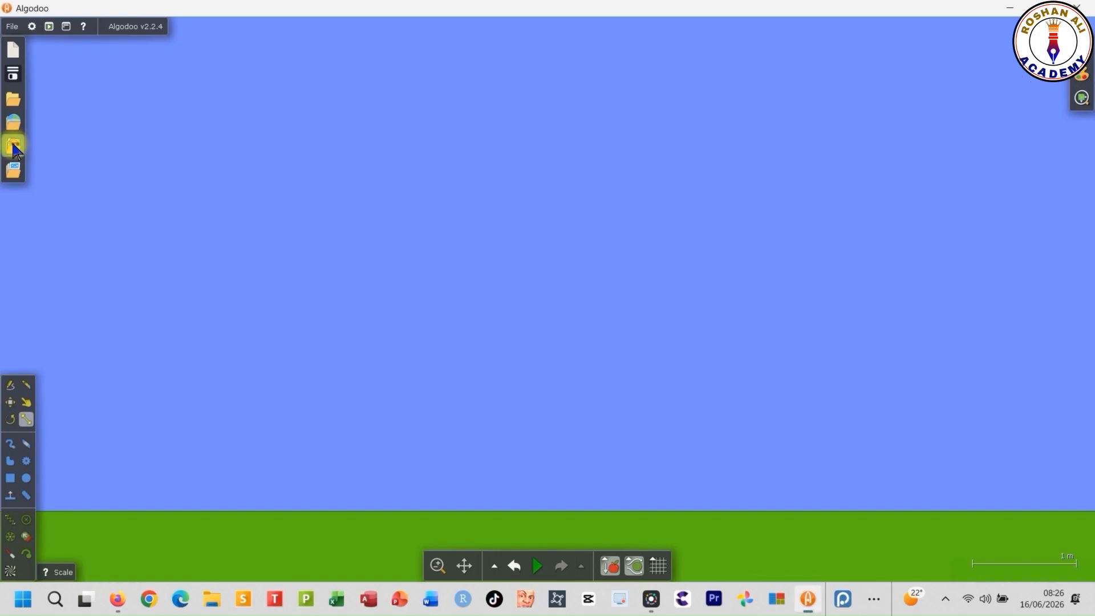
- Add the wooden house image from the Downloads components folder to the scene
{"action": "left_click", "coordinate": [15, 148]}
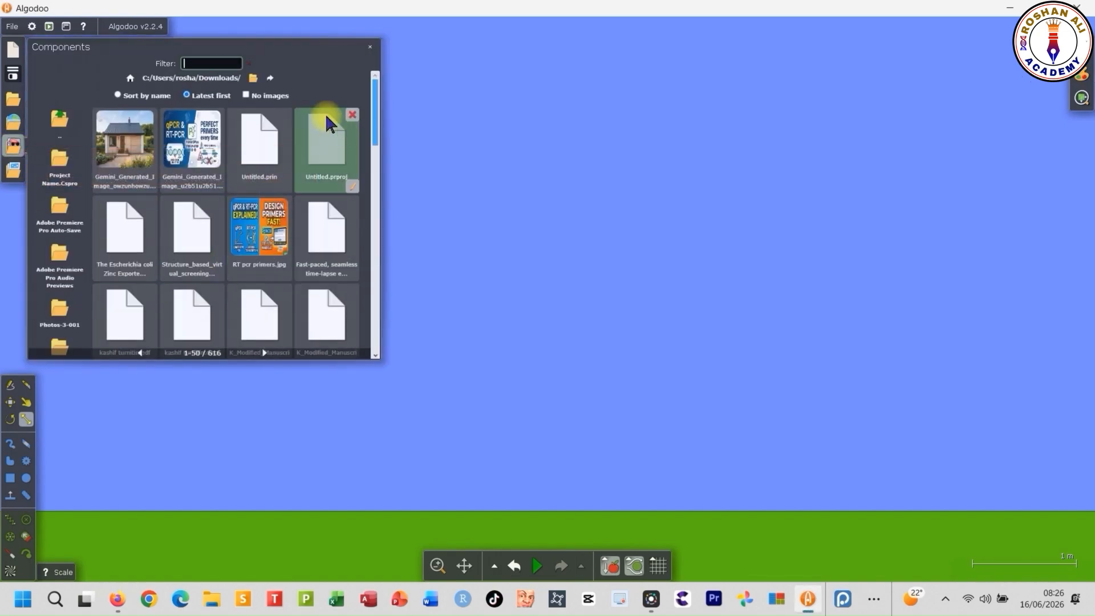
{"action": "left_click", "coordinate": [126, 145]}
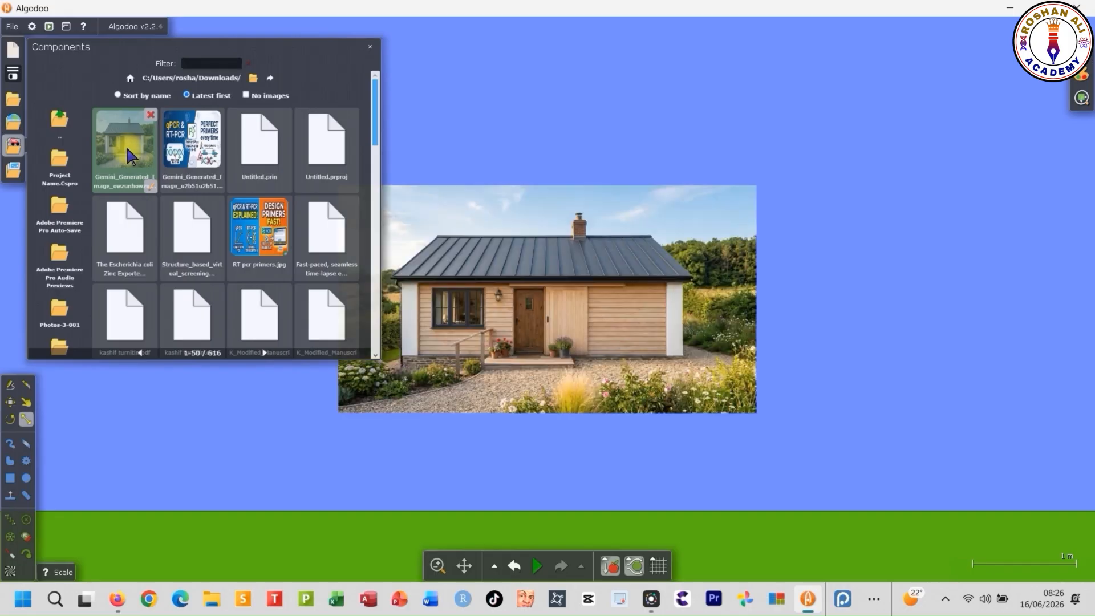
{"action": "left_click", "coordinate": [370, 48]}
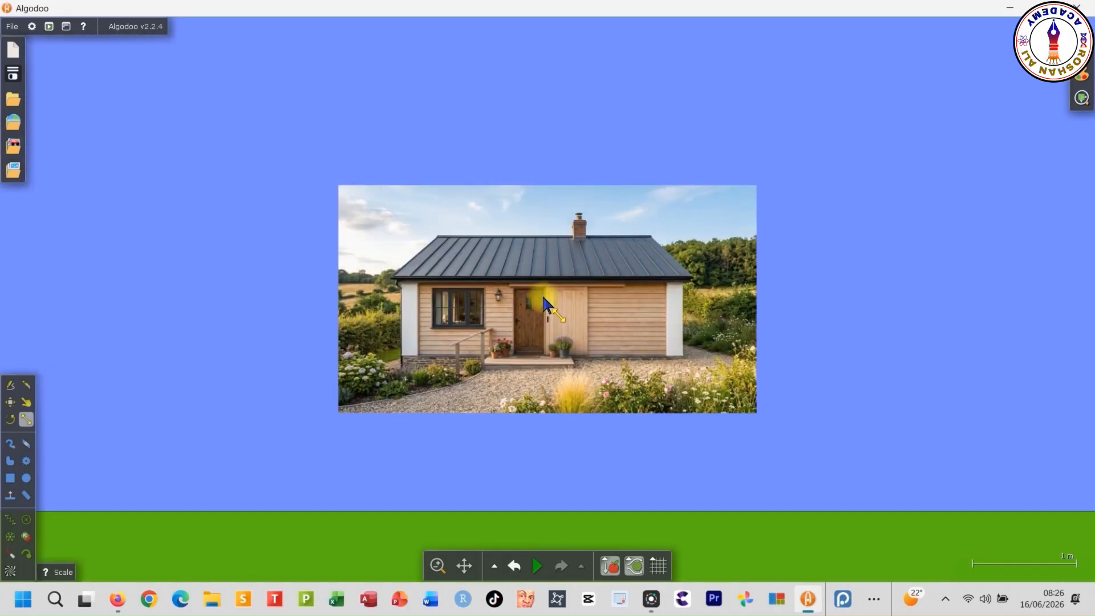
- Scale up the house image until it fills the sky area down to the green ground
{"action": "left_click", "coordinate": [545, 304]}
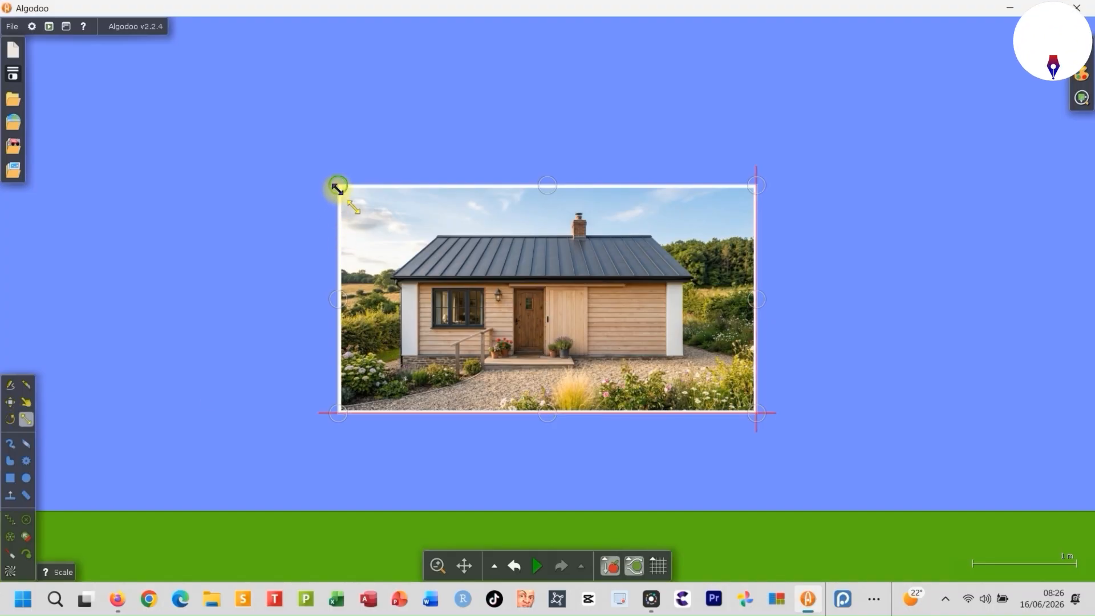
{"action": "left_click_drag", "start_coordinate": [329, 188], "coordinate": [6, 10]}
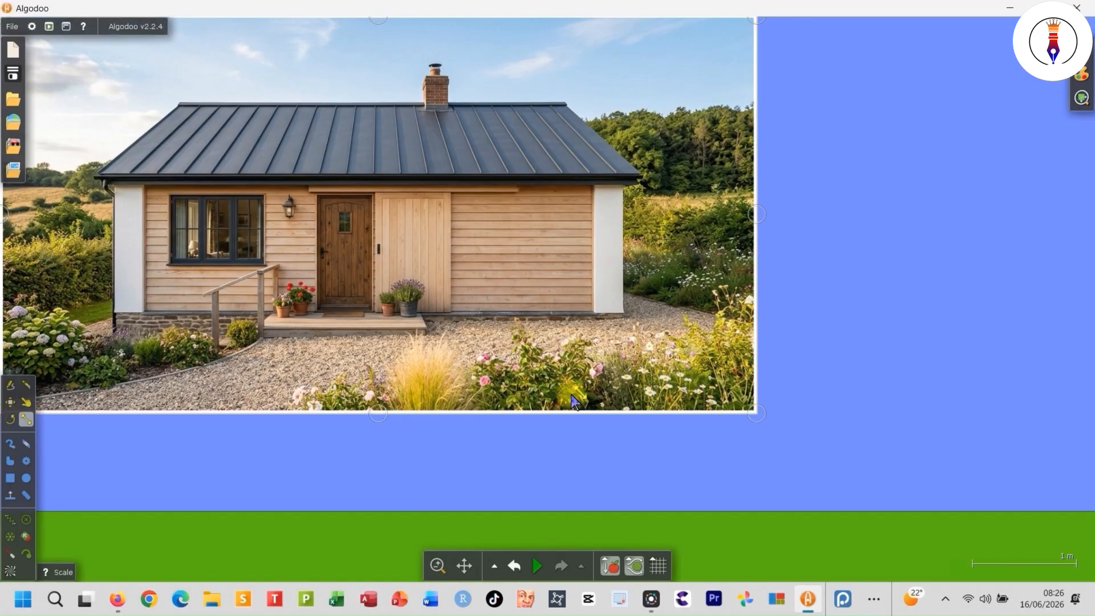
{"action": "left_click_drag", "start_coordinate": [757, 413], "coordinate": [1089, 509]}
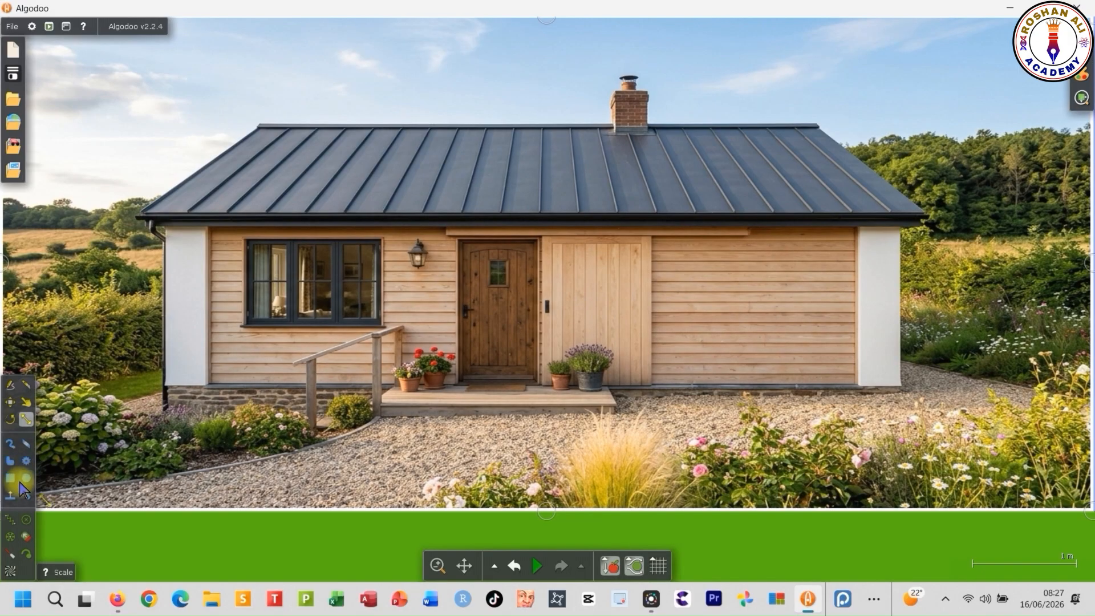
- Draw a box over the brown front door and scale it to match the door frame's outline
{"action": "left_click", "coordinate": [9, 478]}
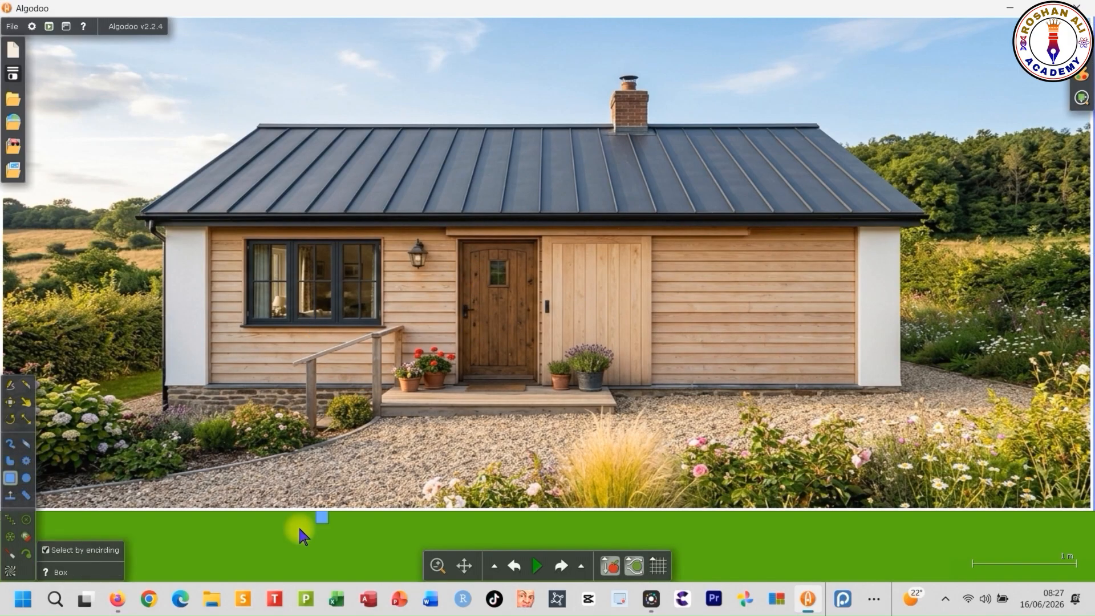
{"action": "mouse_move", "coordinate": [391, 500]}
{"action": "left_mouse_down"}
{"action": "mouse_move", "coordinate": [400, 394]}
{"action": "mouse_move", "coordinate": [391, 361]}
{"action": "left_mouse_up"}
{"action": "left_click_drag", "start_coordinate": [359, 471], "coordinate": [508, 329]}
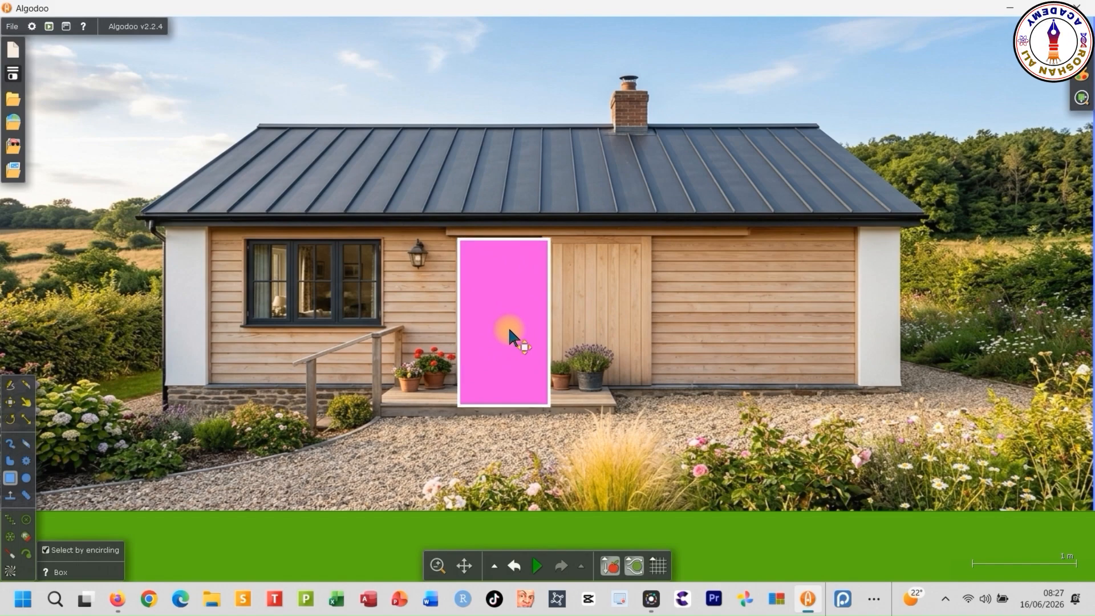
{"action": "left_click", "coordinate": [26, 420]}
{"action": "left_click_drag", "start_coordinate": [522, 402], "coordinate": [525, 378]}
{"action": "left_click_drag", "start_coordinate": [551, 308], "coordinate": [541, 309]}
- Cut the door out of the house image using the pink box, and move the box away to the roof's upper-left corner
{"action": "right_click", "coordinate": [505, 319]}
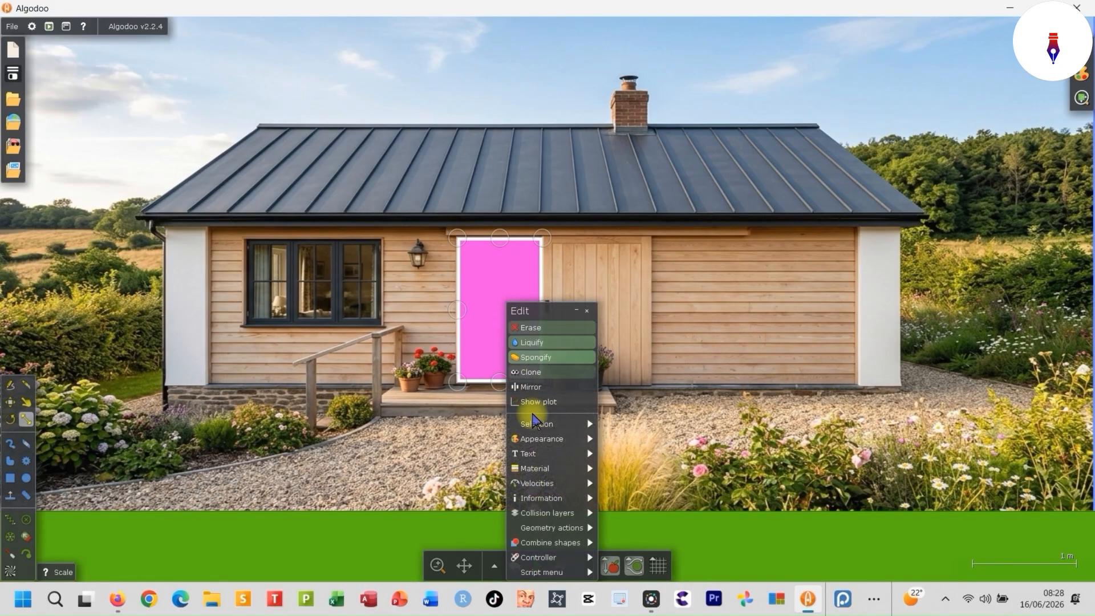
{"action": "mouse_move", "coordinate": [571, 544]}
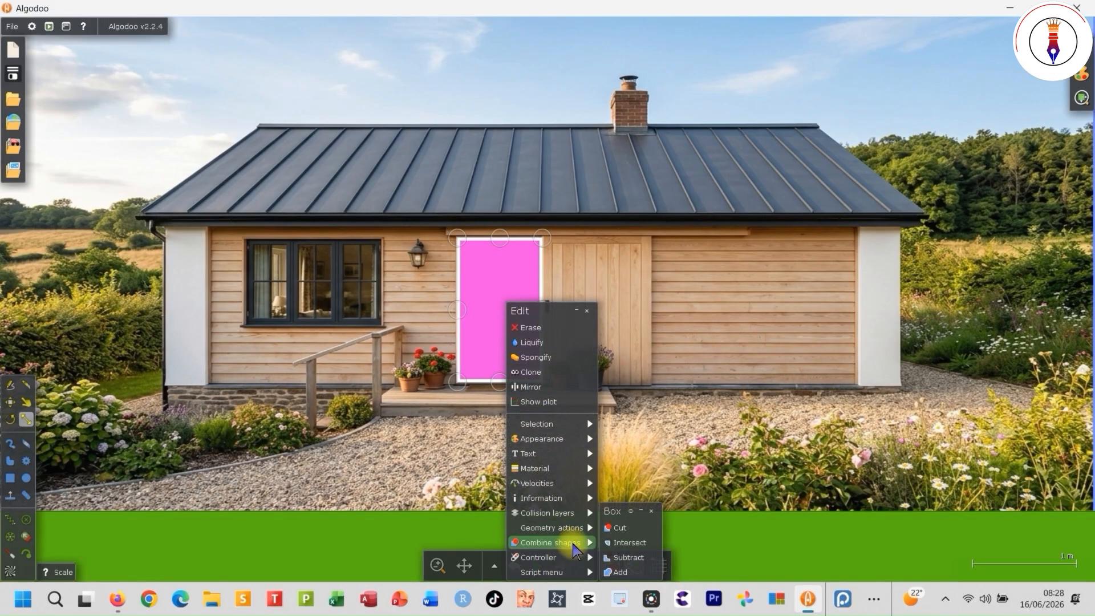
{"action": "left_click", "coordinate": [630, 536]}
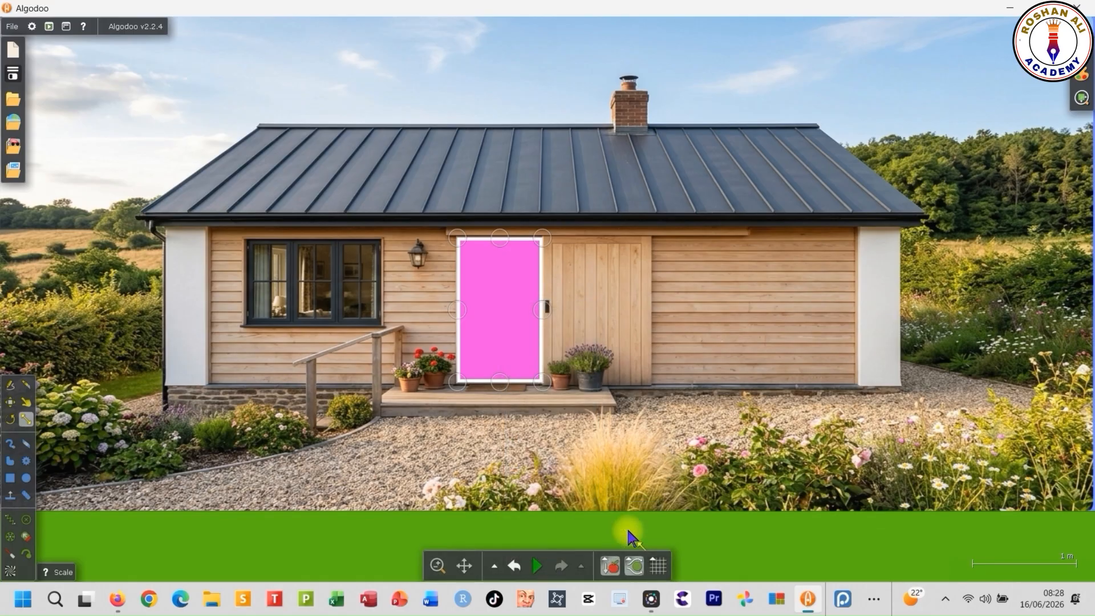
{"action": "left_click", "coordinate": [11, 402]}
{"action": "left_click_drag", "start_coordinate": [501, 320], "coordinate": [202, 138]}
{"action": "left_click", "coordinate": [484, 354]}
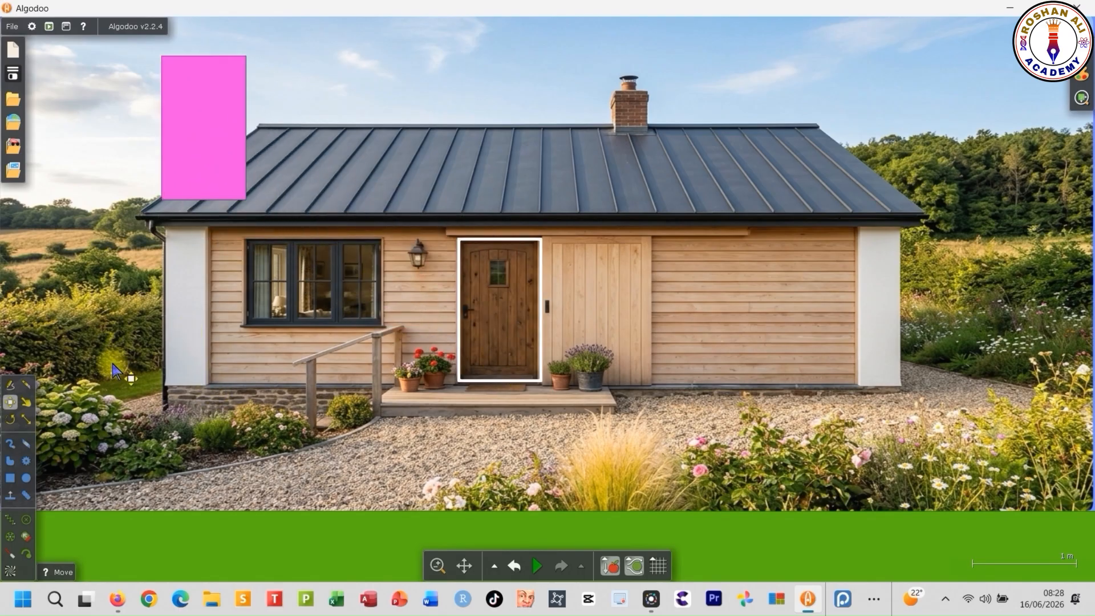
- Fixate the house image near its lower-right corner
{"action": "scroll", "coordinate": [475, 416], "scroll_direction": "up", "scroll_amount": 2}
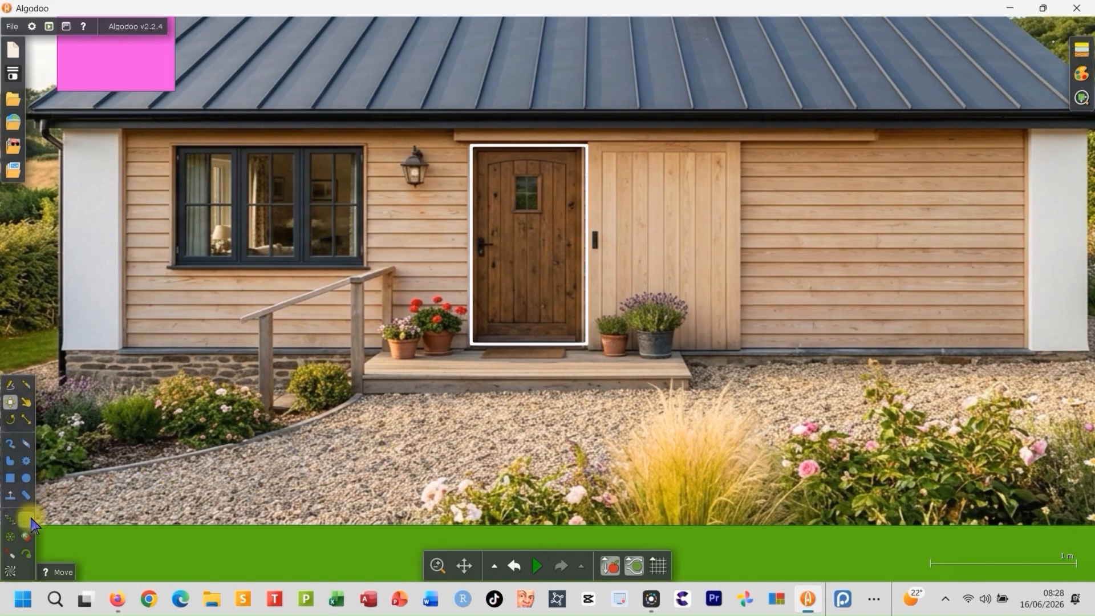
{"action": "left_click", "coordinate": [25, 519]}
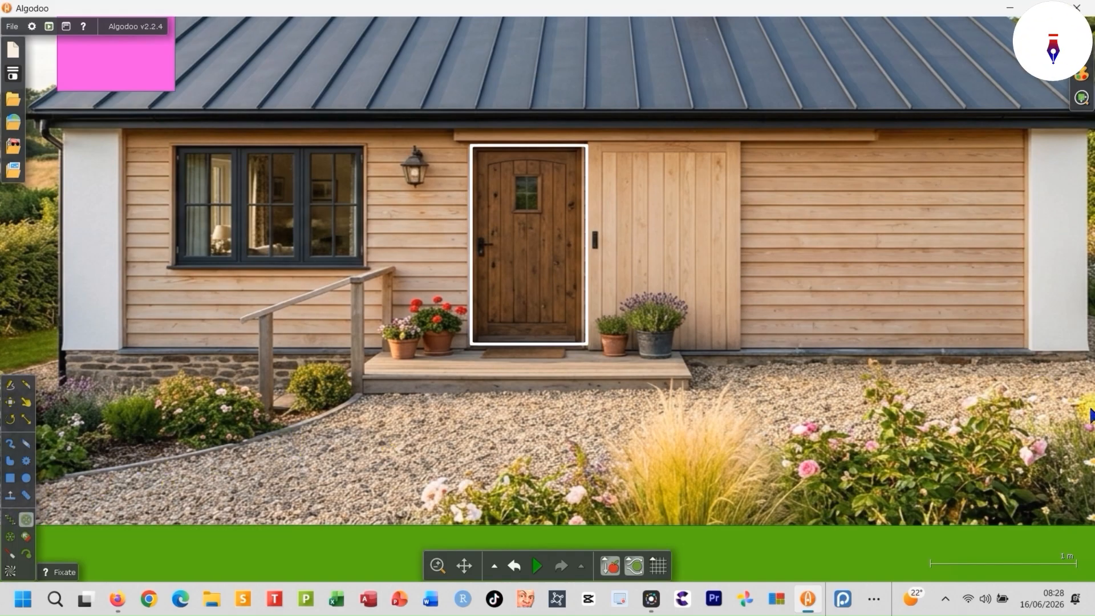
{"action": "left_click", "coordinate": [1078, 488]}
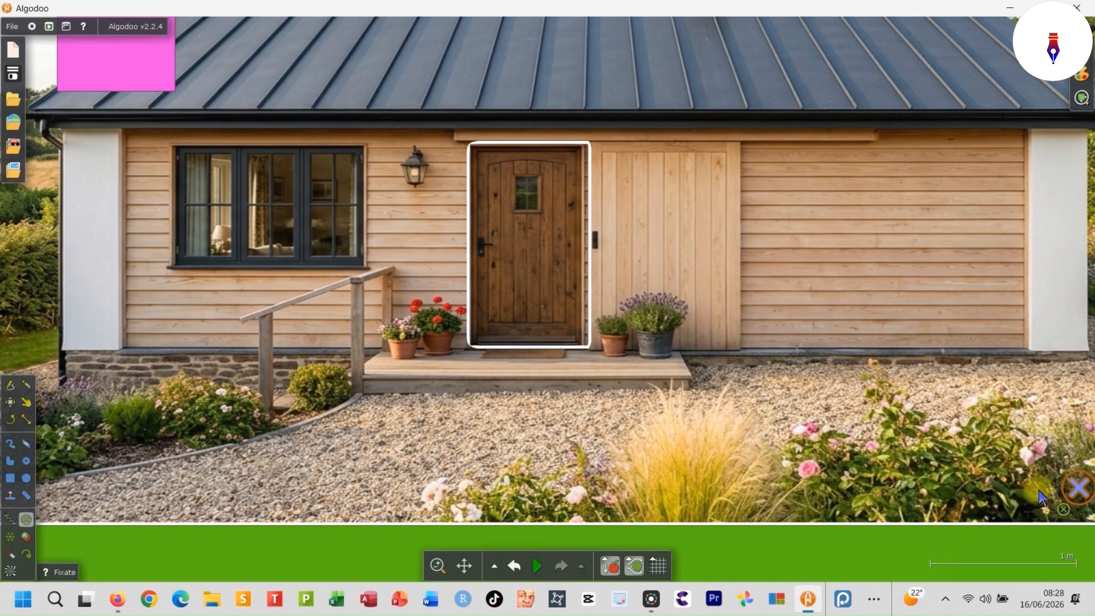
- Draw a long, thin horizontal box and place it directly under the door as a rail
{"action": "left_click", "coordinate": [10, 478]}
{"action": "scroll", "coordinate": [305, 513], "scroll_direction": "up", "scroll_amount": 2}
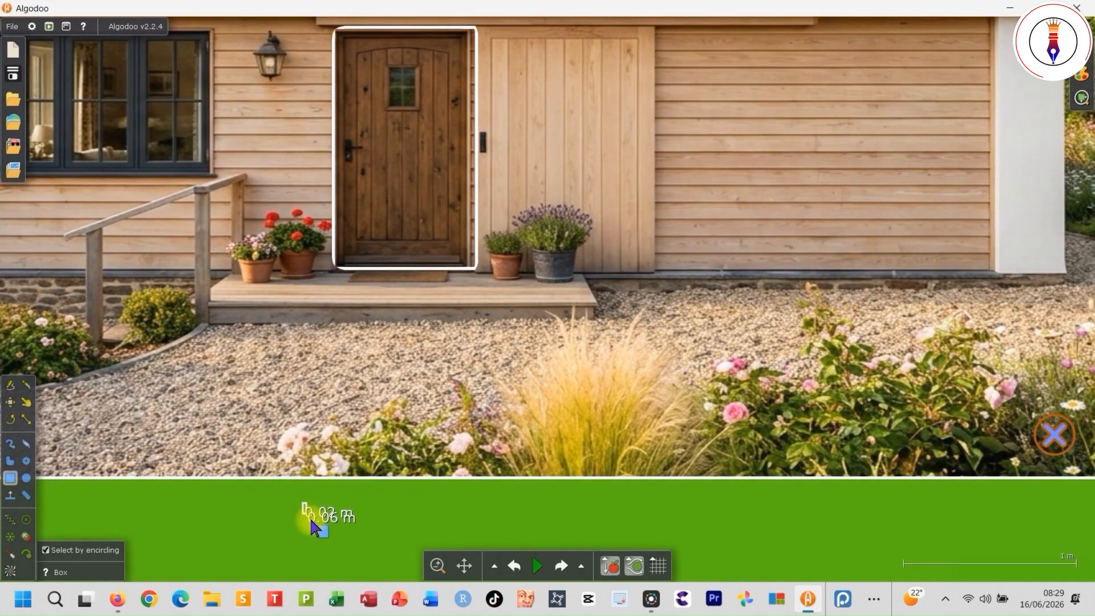
{"action": "left_click_drag", "start_coordinate": [302, 503], "coordinate": [946, 525]}
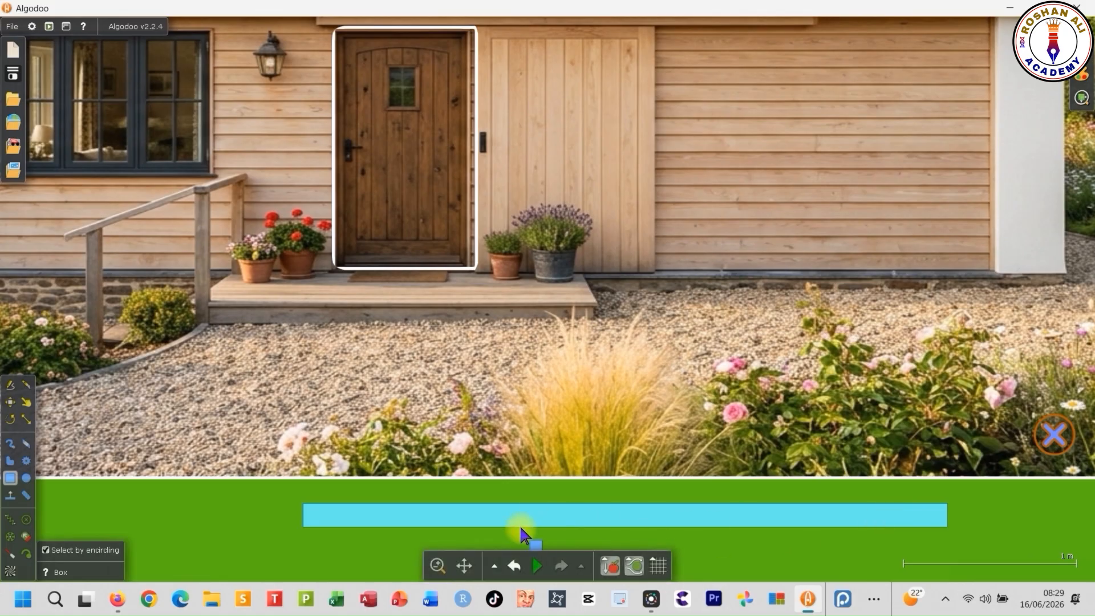
{"action": "left_click_drag", "start_coordinate": [516, 523], "coordinate": [523, 281]}
{"action": "scroll", "coordinate": [403, 176], "scroll_direction": "up", "scroll_amount": 6}
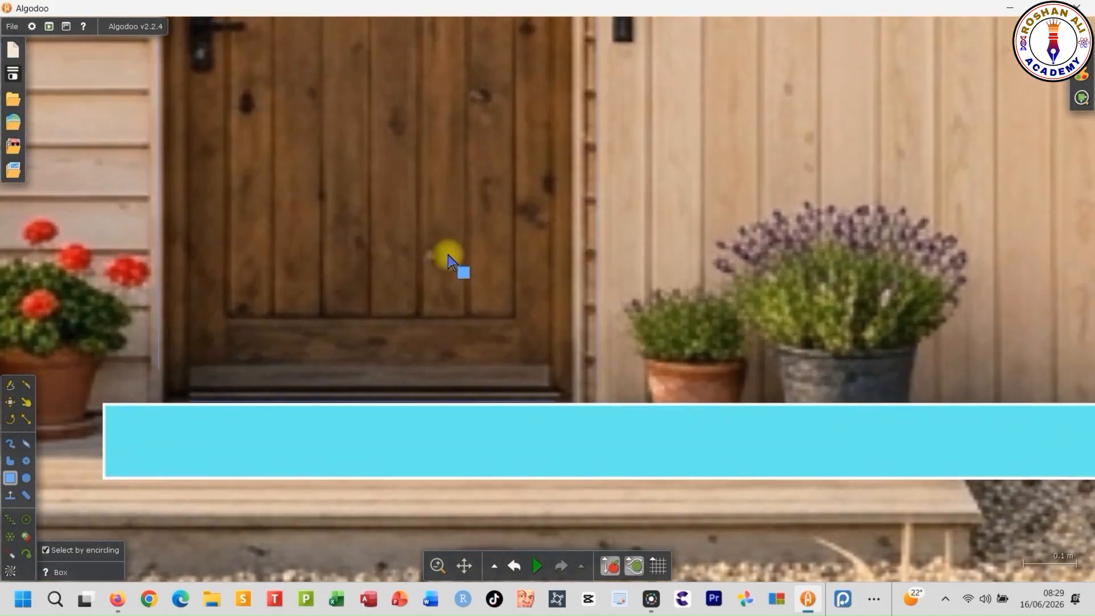
- Draw a tall vertical box against the door's left edge and shorten its lower end to the rail's top edge
{"action": "scroll", "coordinate": [268, 476], "scroll_direction": "down", "scroll_amount": 6}
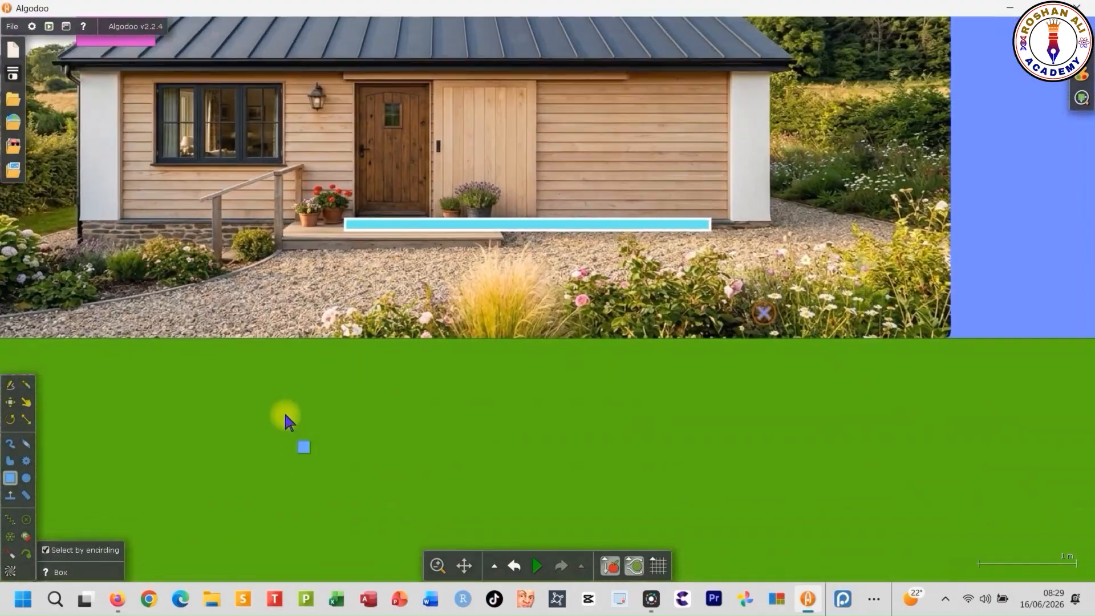
{"action": "left_click_drag", "start_coordinate": [284, 420], "coordinate": [299, 468]}
{"action": "left_click_drag", "start_coordinate": [304, 570], "coordinate": [305, 566]}
{"action": "scroll", "coordinate": [324, 498], "scroll_direction": "up", "scroll_amount": 2}
{"action": "scroll", "coordinate": [330, 507], "scroll_direction": "down", "scroll_amount": 2}
{"action": "left_click_drag", "start_coordinate": [303, 449], "coordinate": [337, 214]}
{"action": "scroll", "coordinate": [419, 464], "scroll_direction": "up", "scroll_amount": 4}
{"action": "scroll", "coordinate": [420, 466], "scroll_direction": "down", "scroll_amount": 2}
{"action": "scroll", "coordinate": [436, 488], "scroll_direction": "up", "scroll_amount": 4}
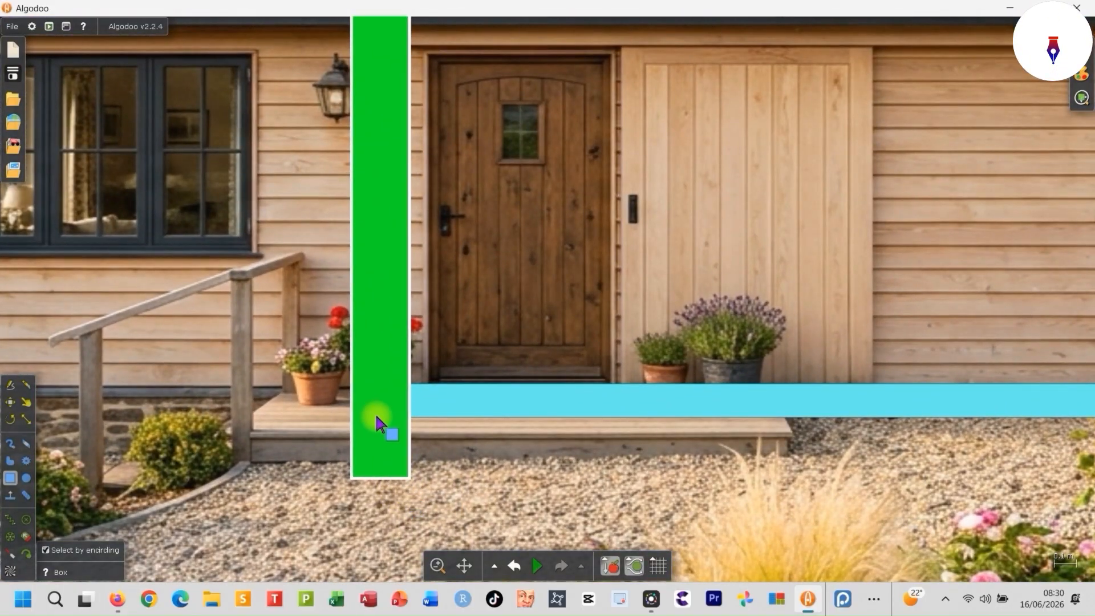
{"action": "left_click", "coordinate": [26, 419]}
{"action": "left_click_drag", "start_coordinate": [379, 478], "coordinate": [393, 382]}
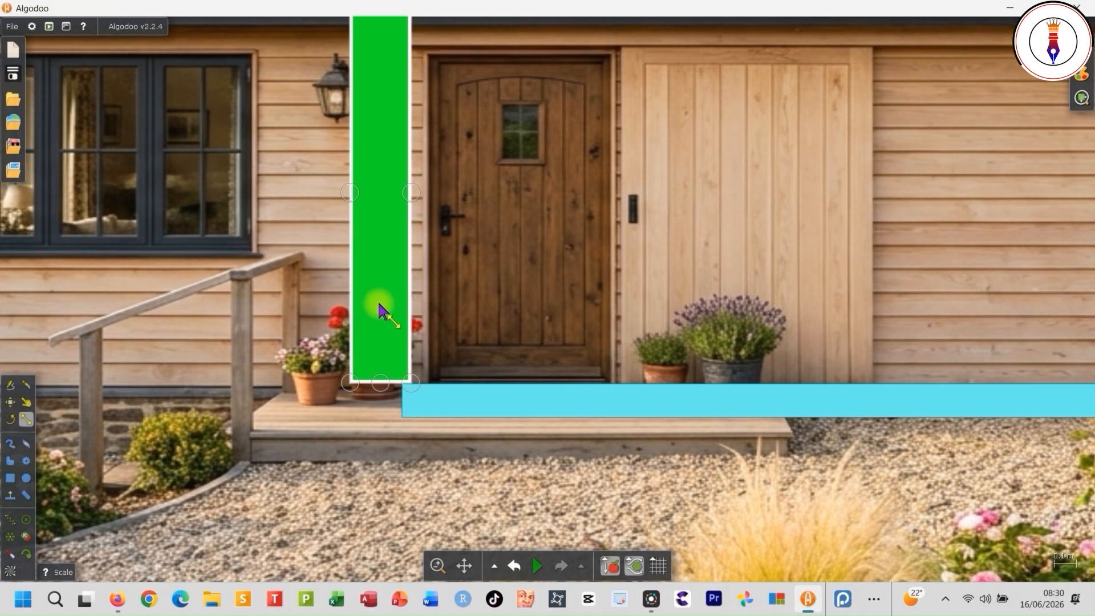
- Clone the green post onto the right edge of the plain wooden panel beside the door
{"action": "left_click", "coordinate": [11, 402]}
{"action": "mouse_move", "coordinate": [395, 293]}
{"action": "left_mouse_down"}
{"action": "mouse_move", "coordinate": [415, 317]}
{"action": "mouse_move", "coordinate": [842, 320]}
{"action": "left_mouse_up"}
{"action": "left_click", "coordinate": [397, 316]}
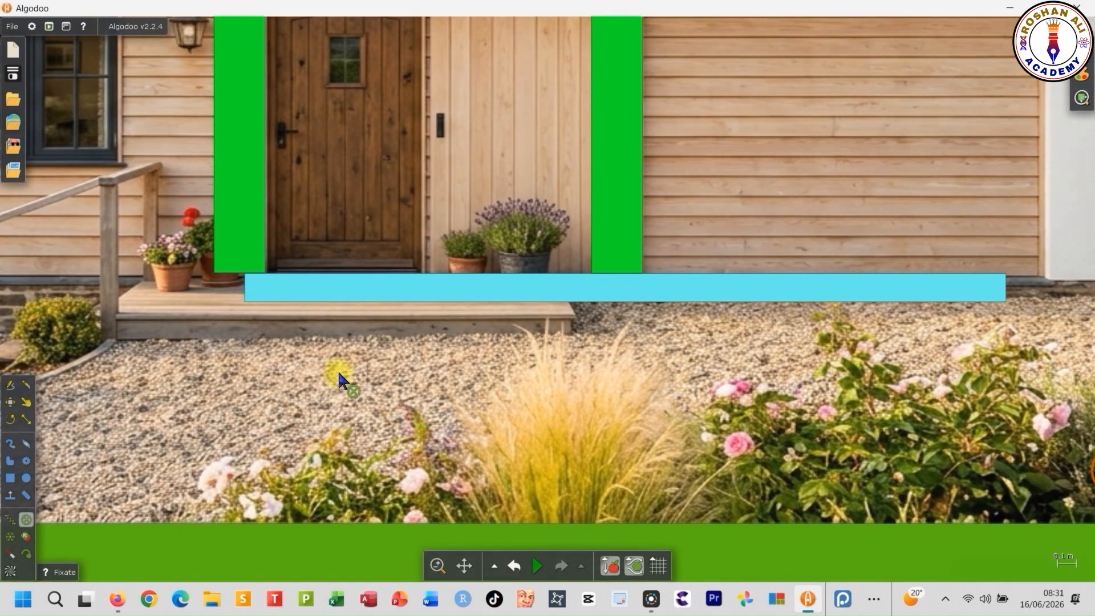
- Fixate the right green post, the cyan rail and the left green post
{"action": "scroll", "coordinate": [673, 259], "scroll_direction": "up", "scroll_amount": 5}
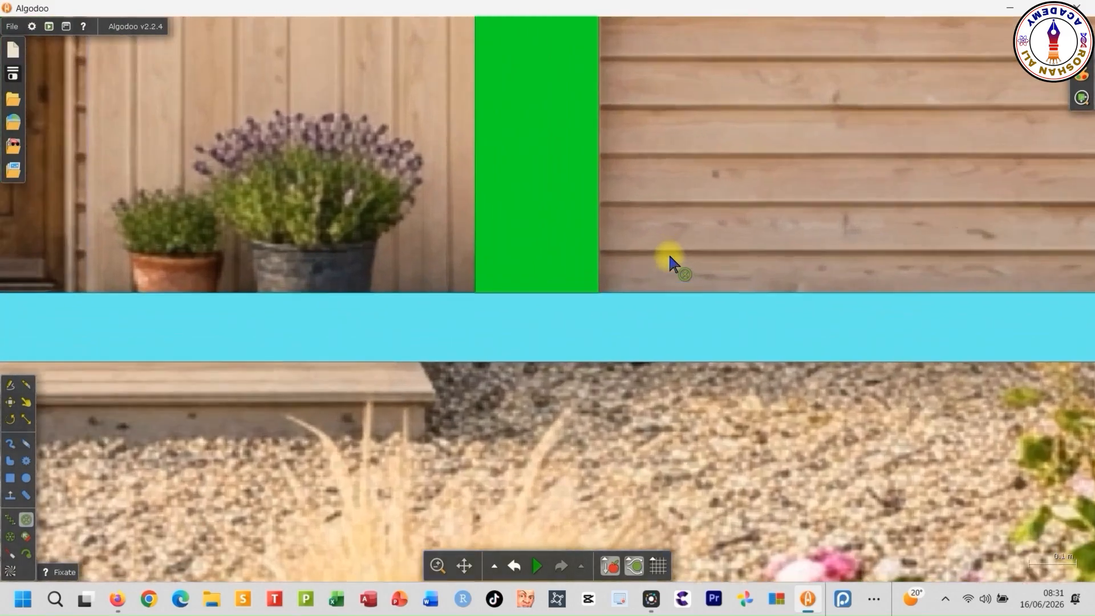
{"action": "scroll", "coordinate": [669, 255], "scroll_direction": "up", "scroll_amount": 1}
{"action": "left_click", "coordinate": [576, 283]}
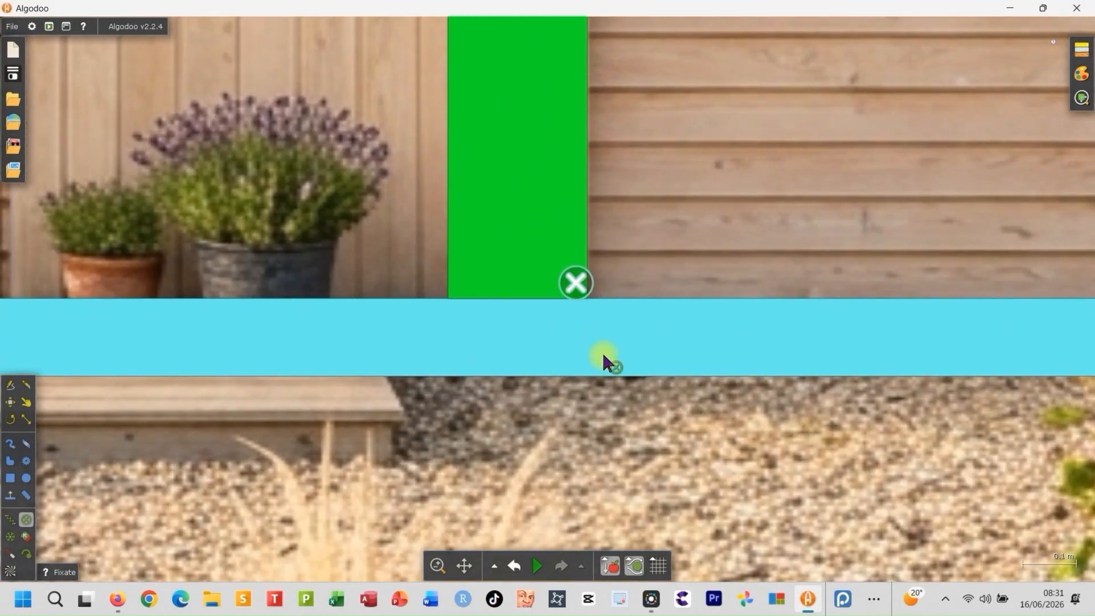
{"action": "scroll", "coordinate": [707, 408], "scroll_direction": "down", "scroll_amount": 4}
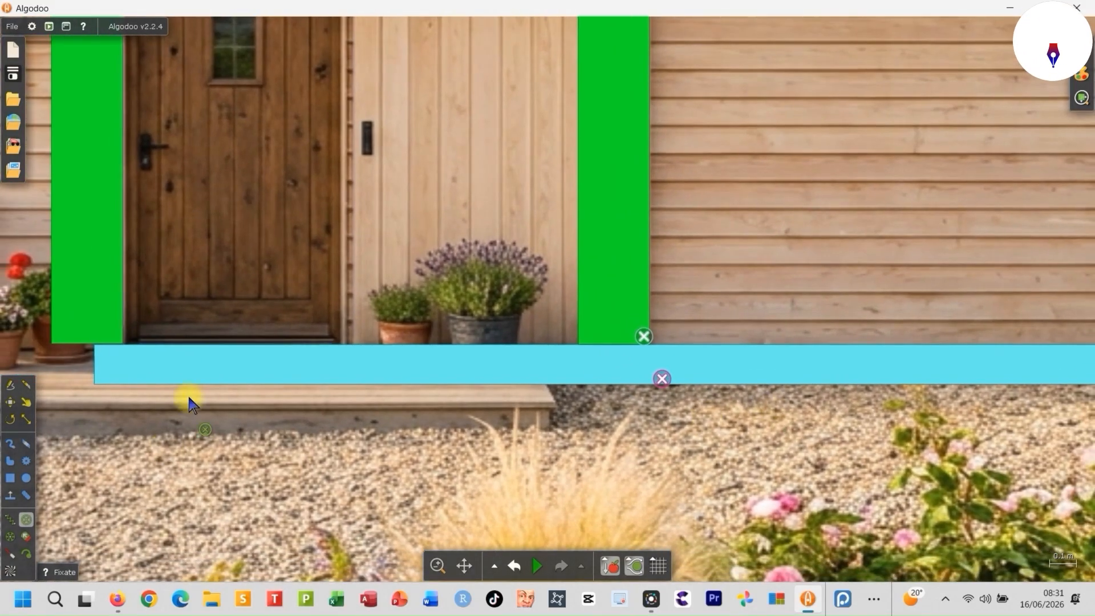
{"action": "scroll", "coordinate": [190, 397], "scroll_direction": "down", "scroll_amount": 1}
{"action": "scroll", "coordinate": [88, 356], "scroll_direction": "up", "scroll_amount": 4}
{"action": "scroll", "coordinate": [105, 313], "scroll_direction": "up", "scroll_amount": 4}
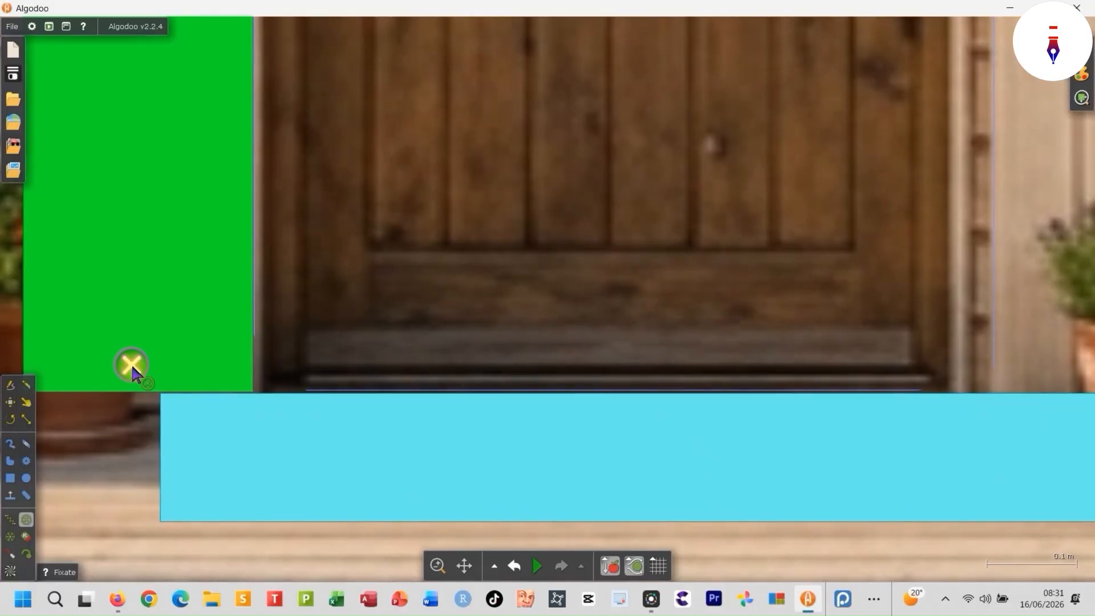
{"action": "left_click", "coordinate": [132, 362]}
{"action": "scroll", "coordinate": [203, 402], "scroll_direction": "down", "scroll_amount": 6}
{"action": "scroll", "coordinate": [197, 394], "scroll_direction": "down", "scroll_amount": 3}
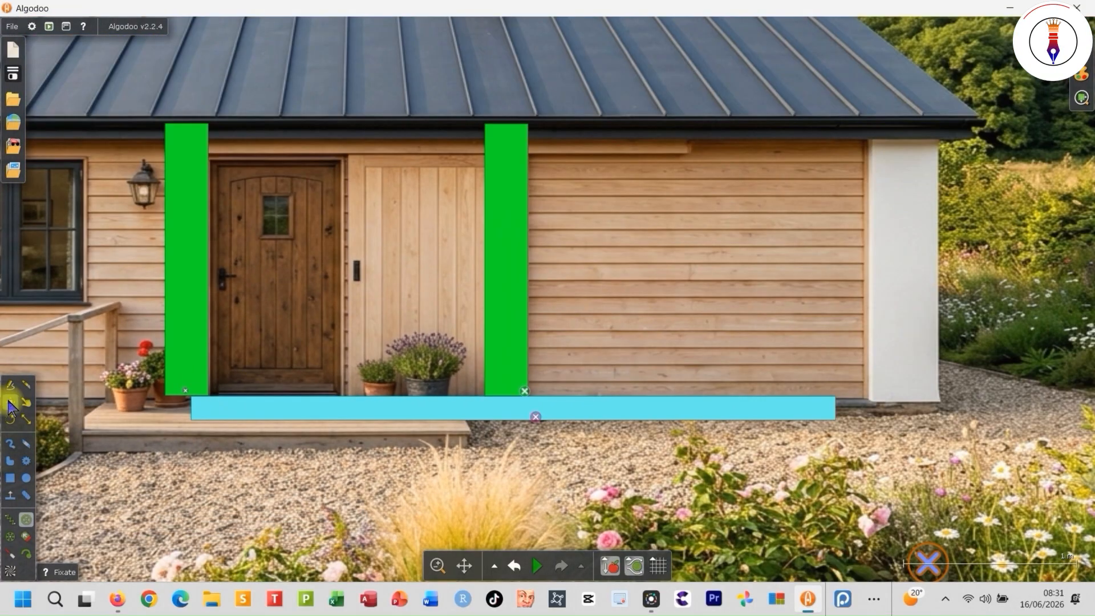
- Open the collision layer settings of the house image and select the right green post
{"action": "right_click", "coordinate": [574, 281]}
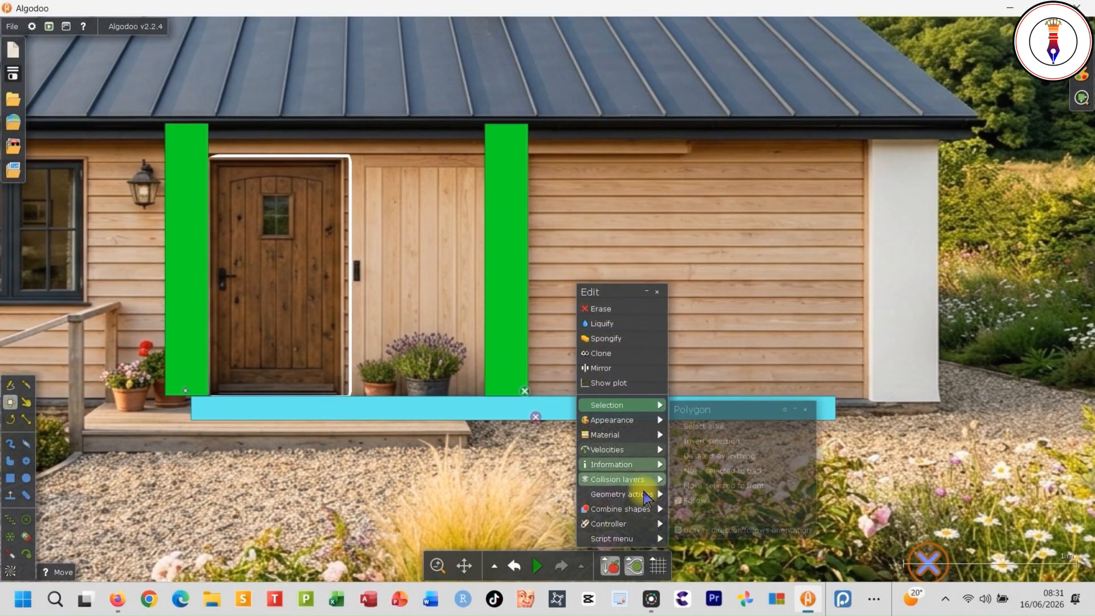
{"action": "mouse_move", "coordinate": [650, 479]}
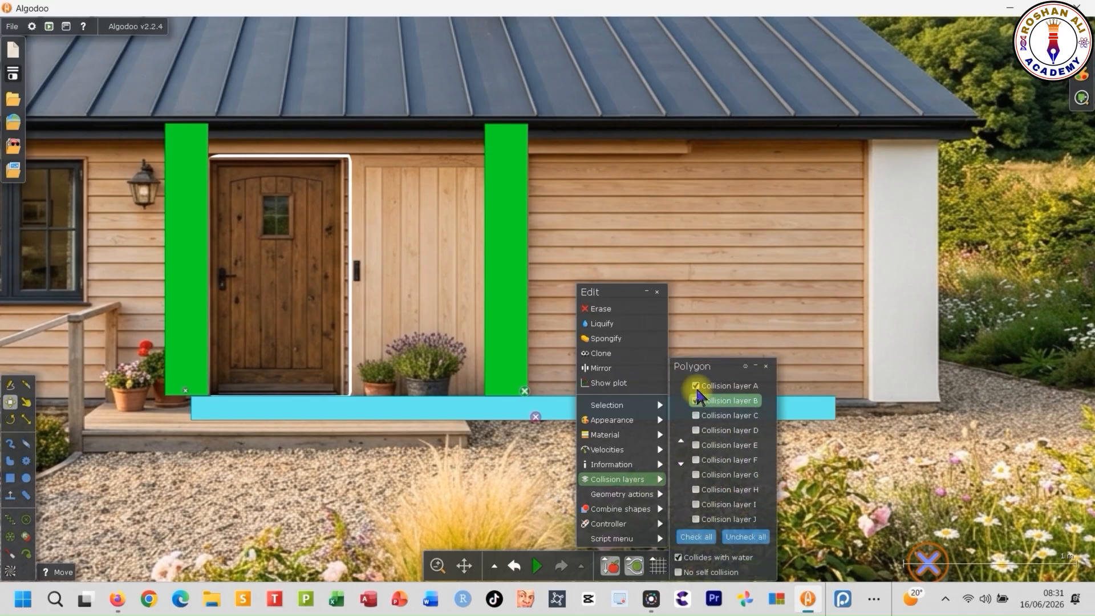
{"action": "left_click", "coordinate": [507, 332]}
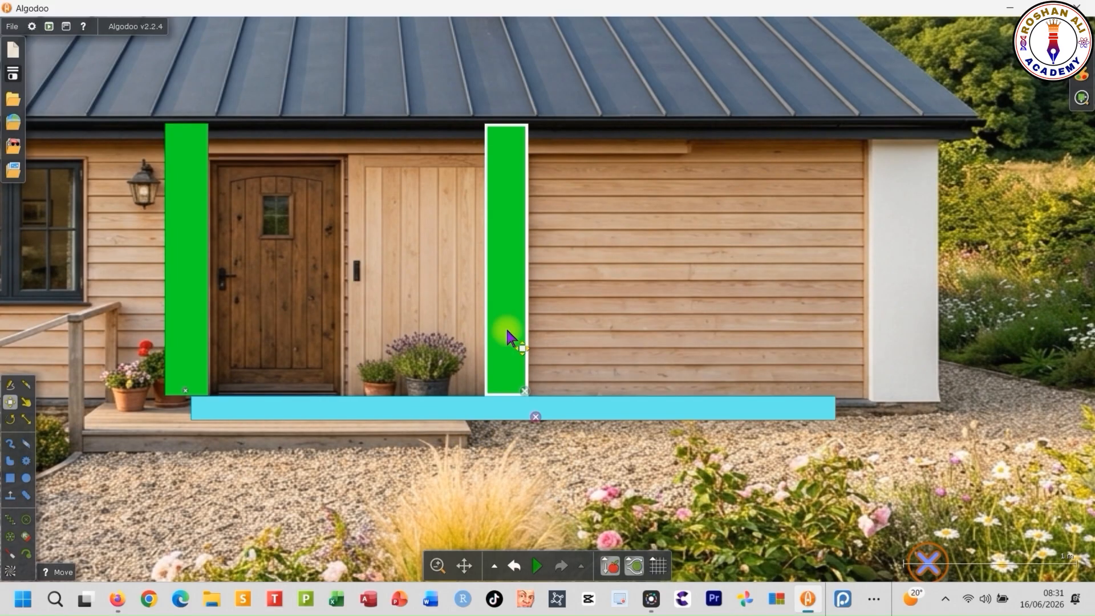
- Draw a small circle at the middle of the left green post and fixate it there
{"action": "left_click", "coordinate": [26, 482]}
{"action": "left_click_drag", "start_coordinate": [178, 264], "coordinate": [184, 266]}
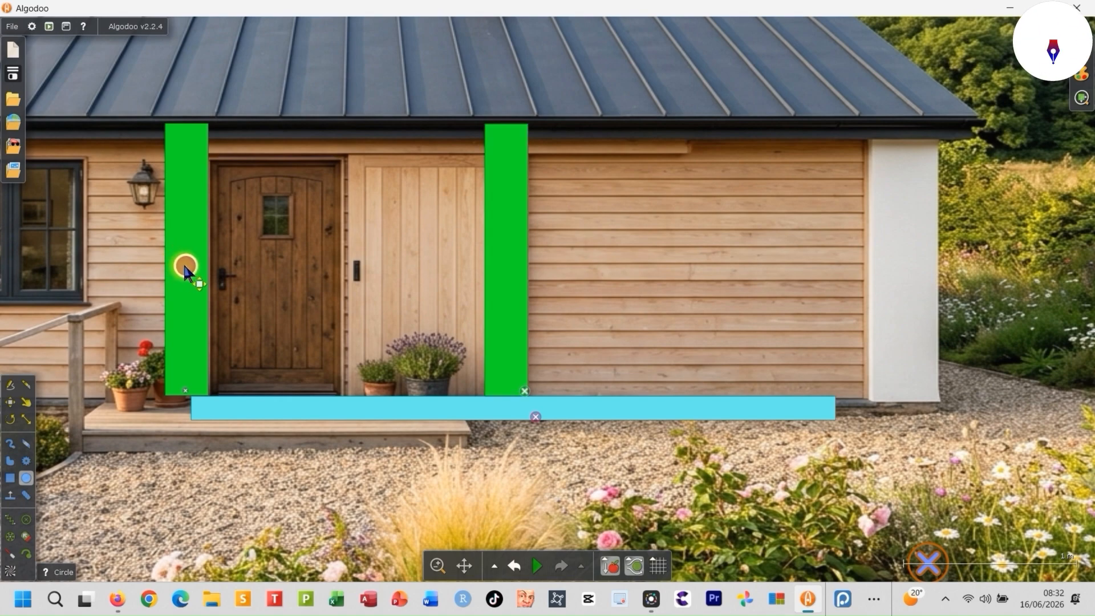
{"action": "left_click", "coordinate": [26, 519]}
{"action": "scroll", "coordinate": [199, 240], "scroll_direction": "up", "scroll_amount": 6}
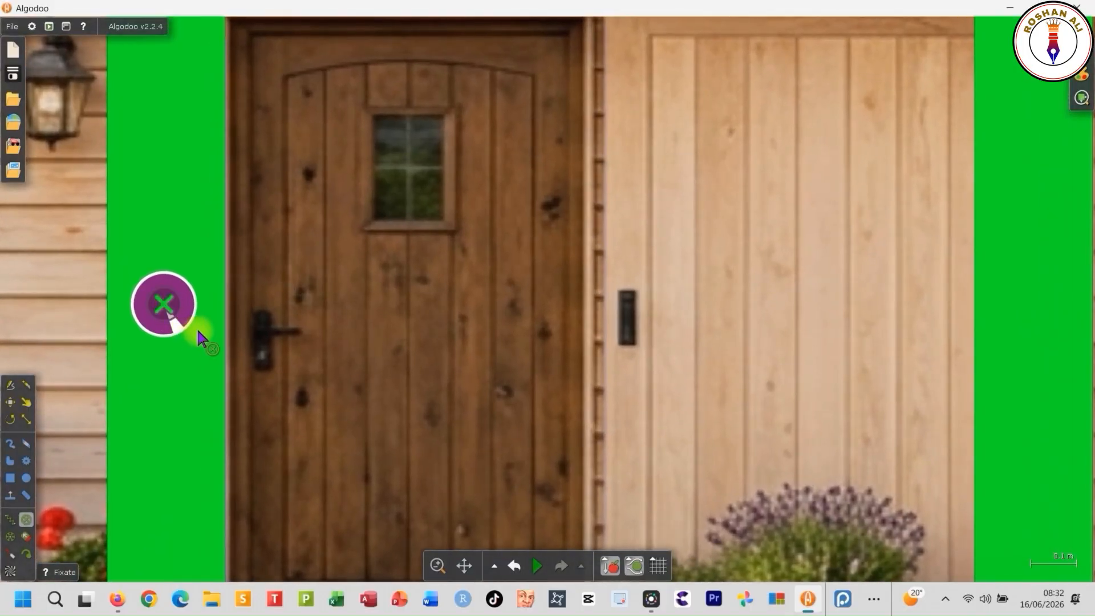
- Color the small circle on the left green post pure red and turn off its circle cake drawing
{"action": "scroll", "coordinate": [199, 332], "scroll_direction": "down", "scroll_amount": 6}
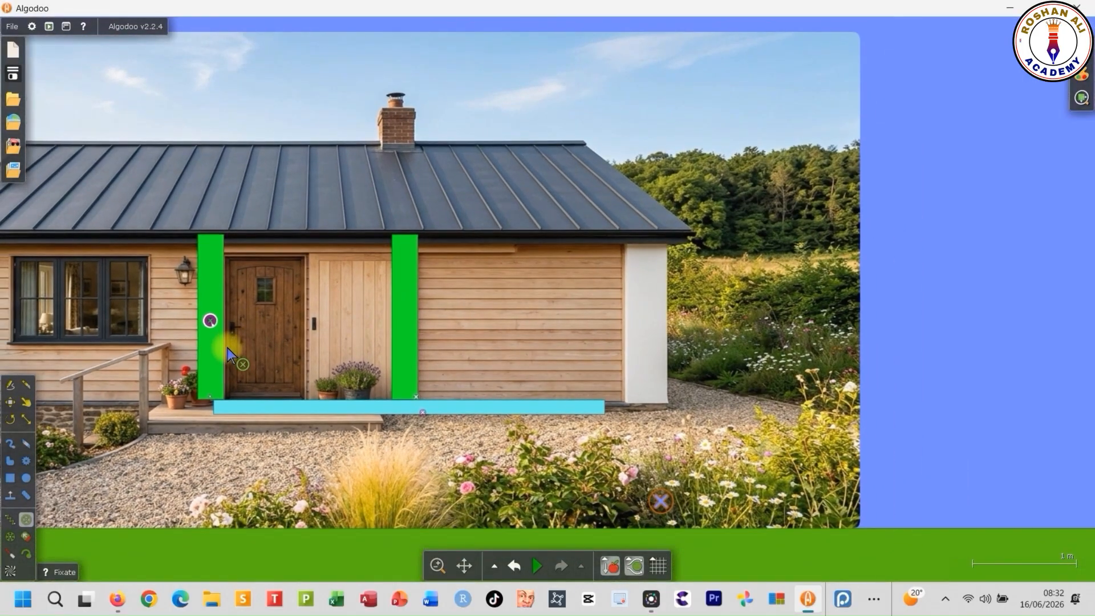
{"action": "scroll", "coordinate": [227, 349], "scroll_direction": "up", "scroll_amount": 6}
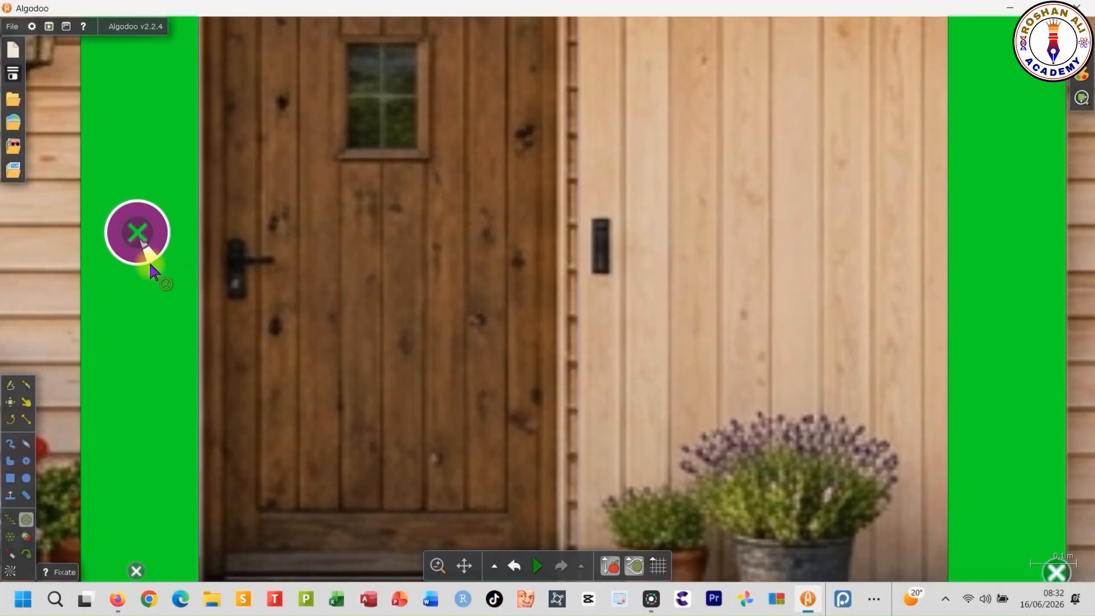
{"action": "right_click", "coordinate": [145, 252]}
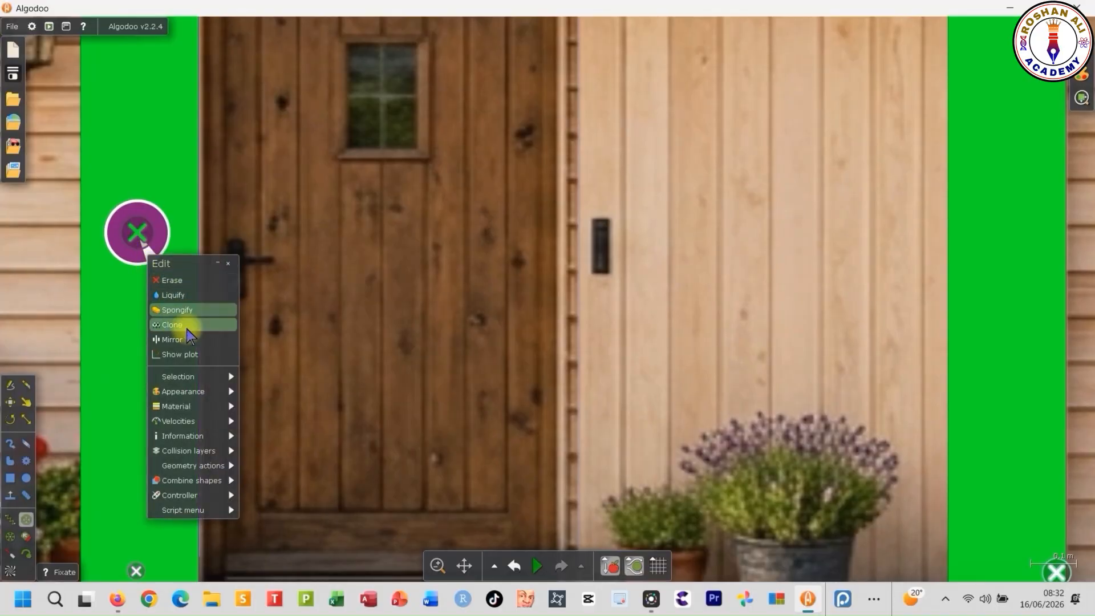
{"action": "mouse_move", "coordinate": [212, 394]}
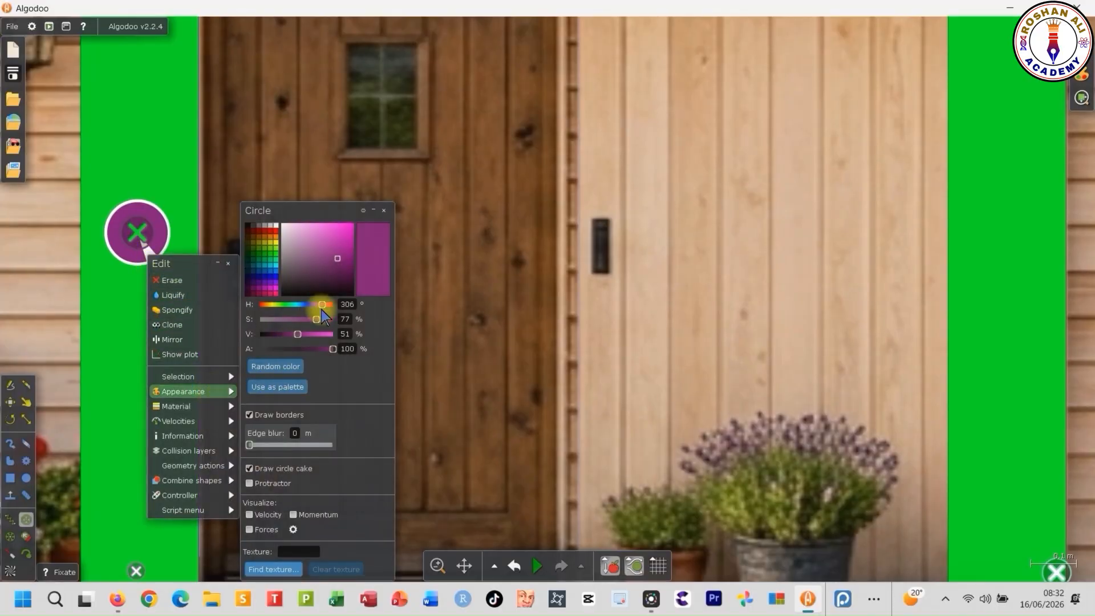
{"action": "left_click", "coordinate": [276, 231]}
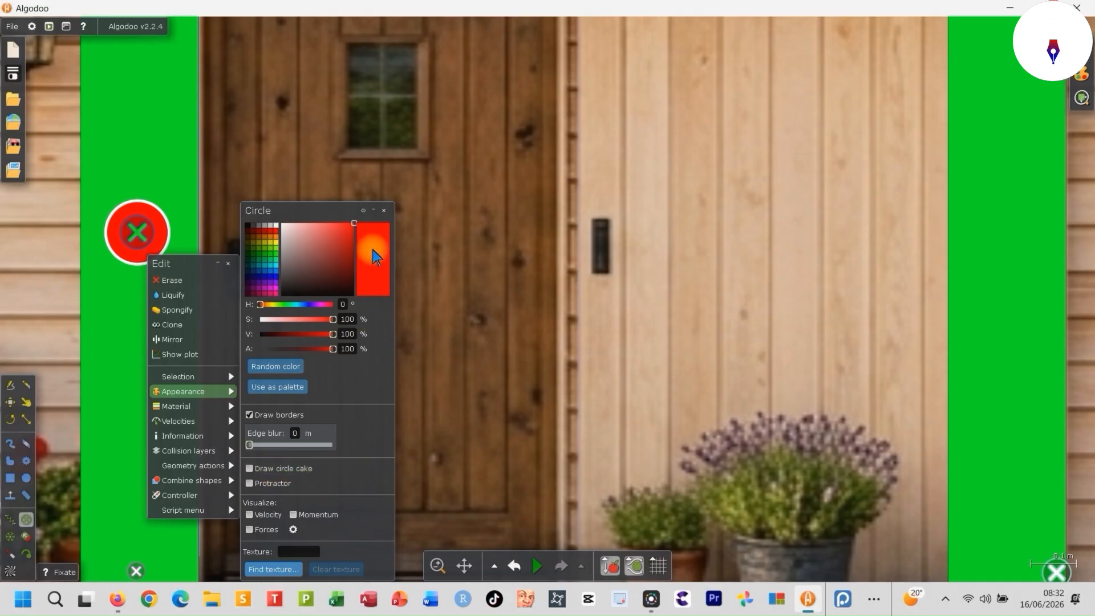
{"action": "left_click", "coordinate": [384, 211]}
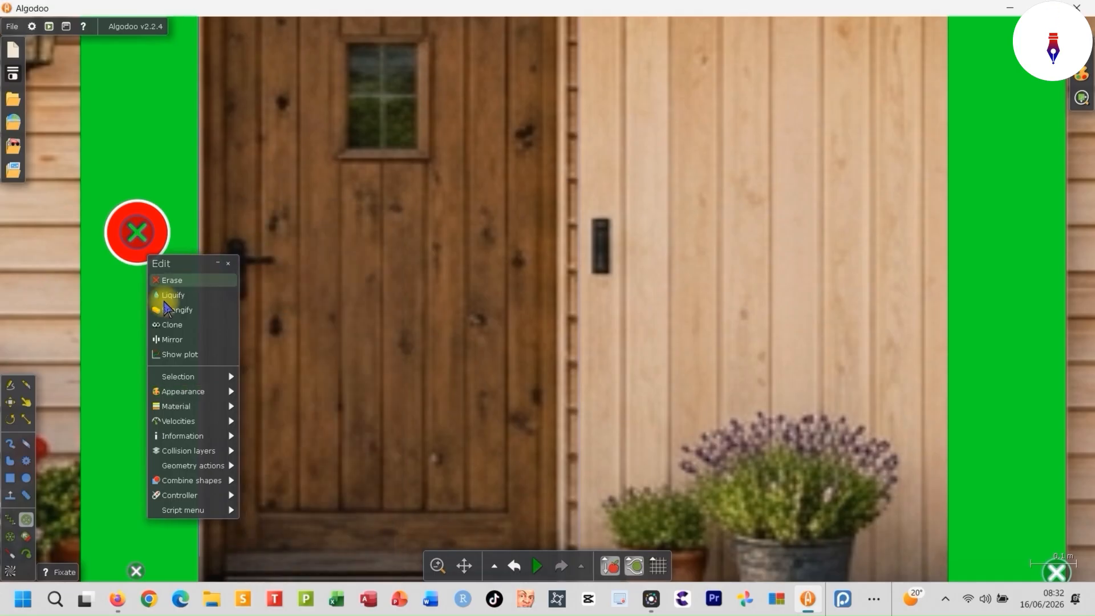
{"action": "left_click", "coordinate": [107, 319]}
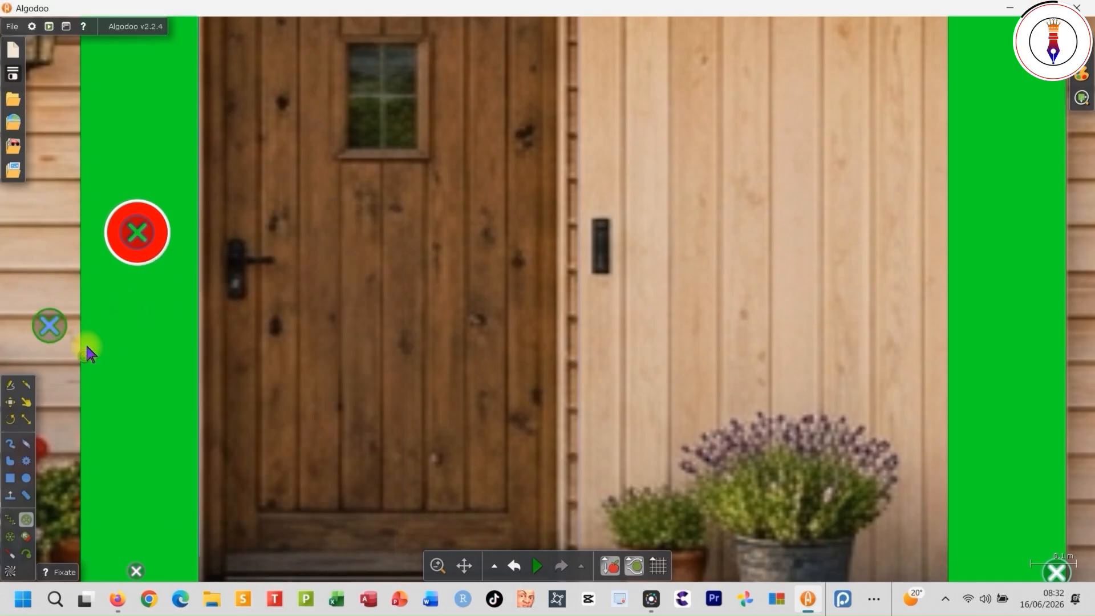
- Define the console variables x=0 and y=0
{"action": "scroll", "coordinate": [400, 342], "scroll_direction": "down", "scroll_amount": 5}
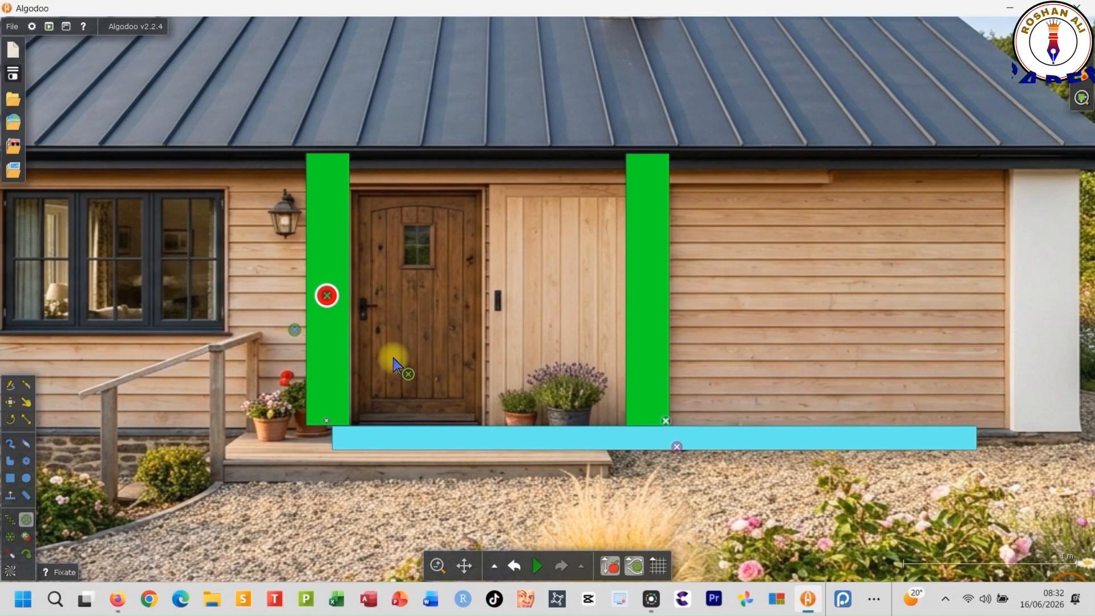
{"action": "scroll", "coordinate": [392, 359], "scroll_direction": "down", "scroll_amount": 2}
{"action": "key", "text": "grave"}
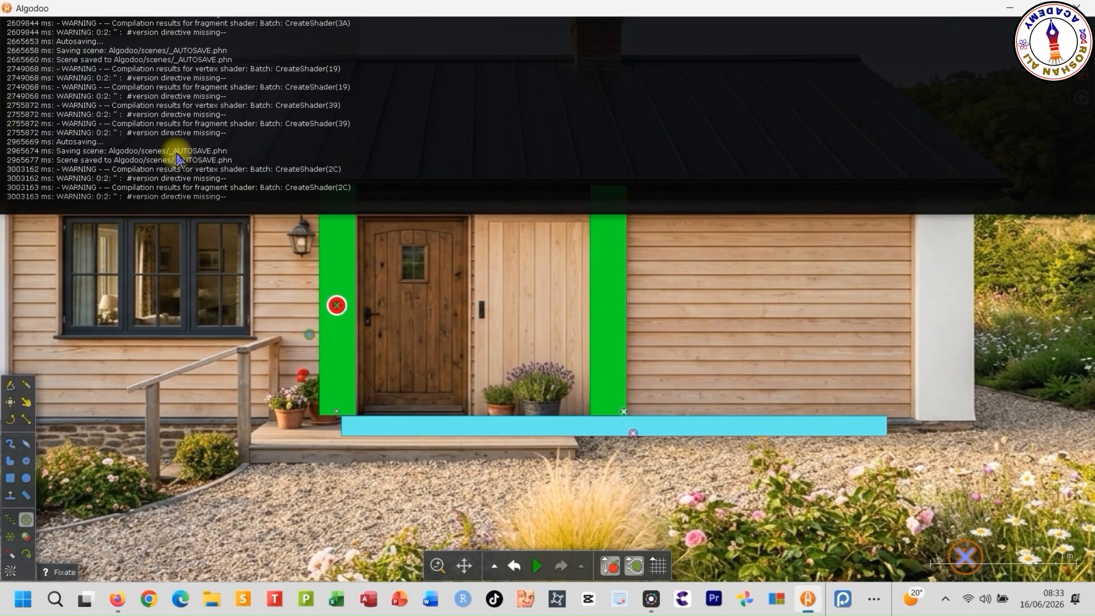
{"action": "type", "text": "x="}
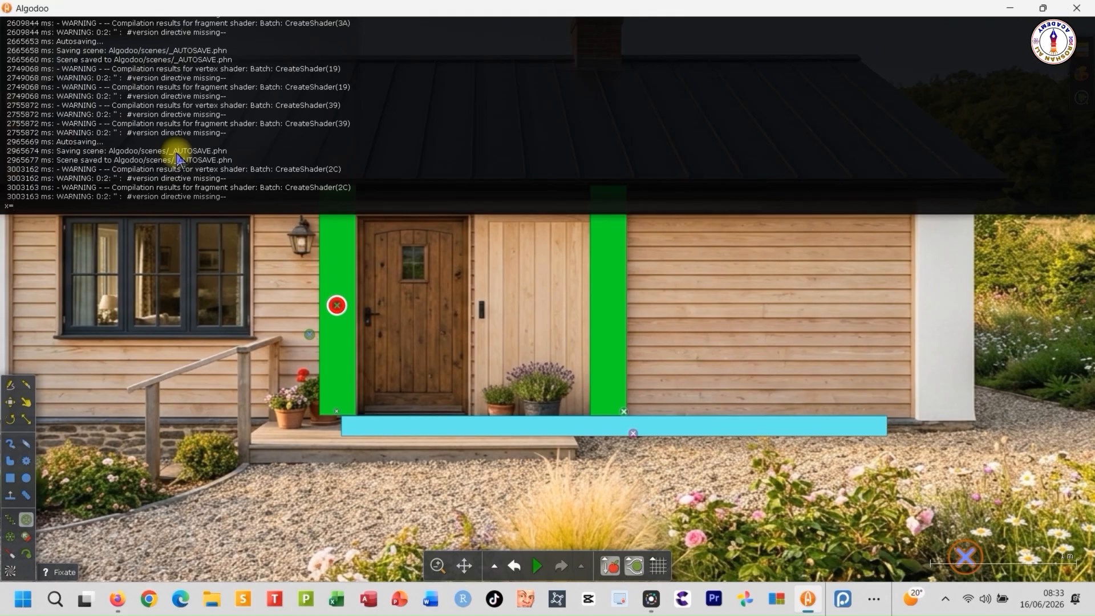
{"action": "type", "text": "0"}
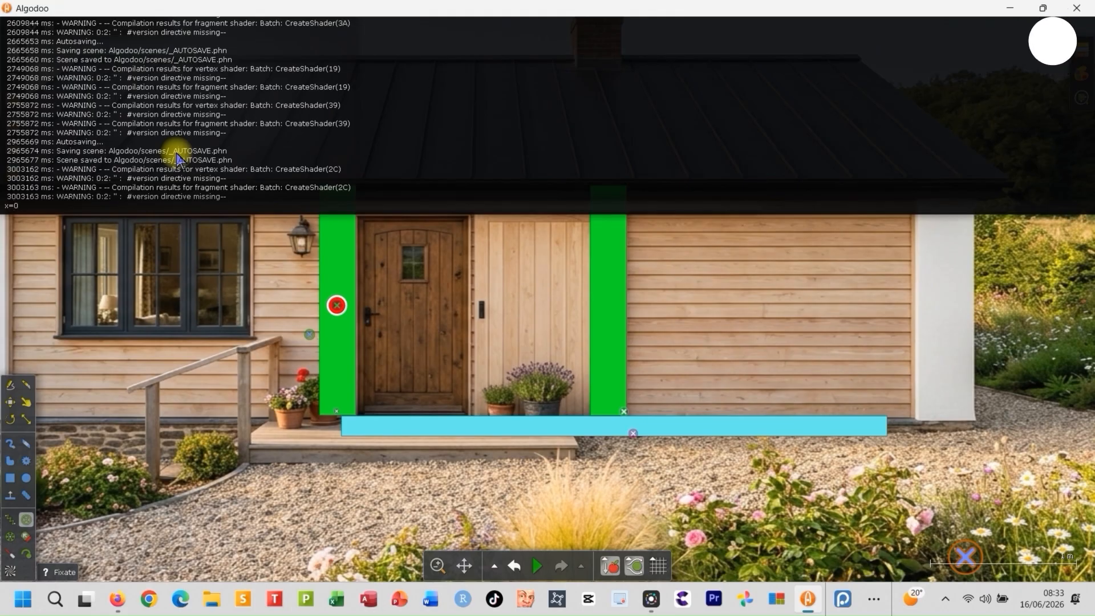
{"action": "key", "text": "Return"}
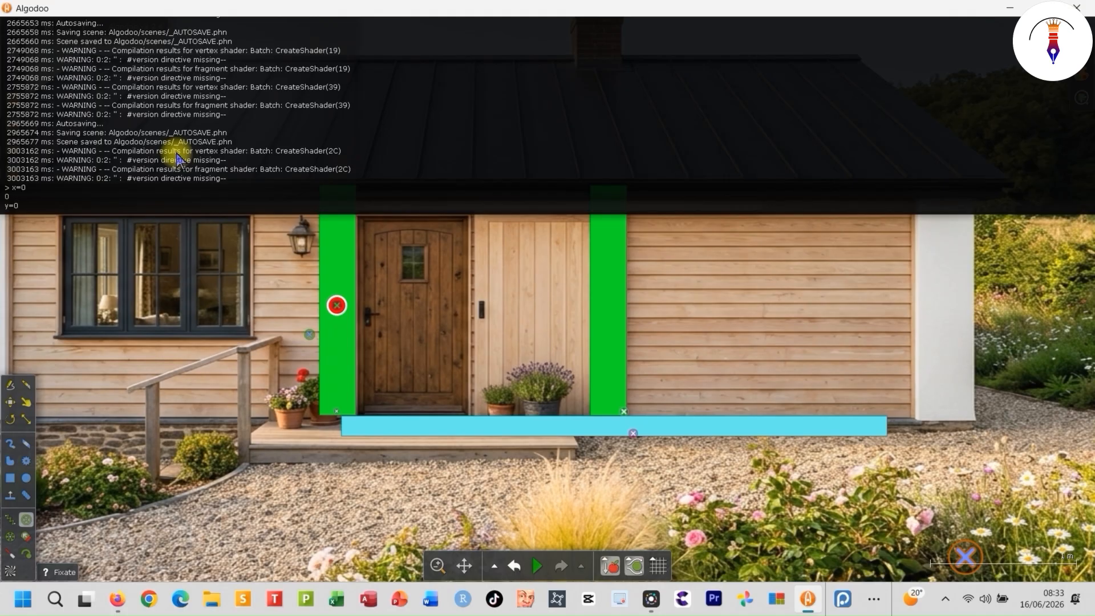
{"action": "type", "text": "y=0"}
{"action": "key", "text": "Return"}
{"action": "key", "text": "grave"}
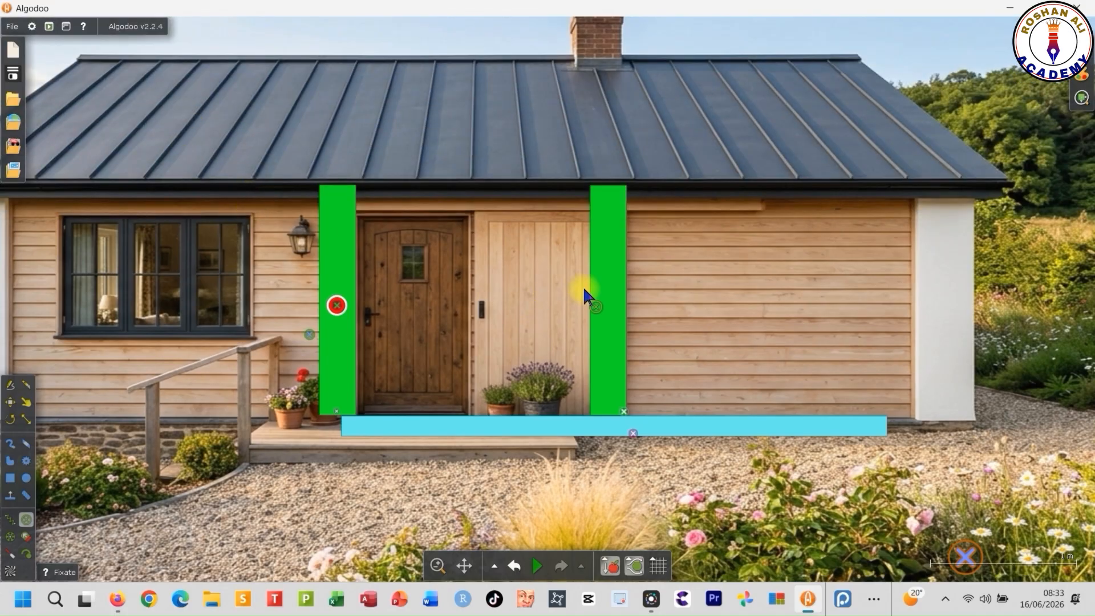
- Set the right green post's update script to (e)=>{attraction=x}
{"action": "left_click", "coordinate": [12, 402]}
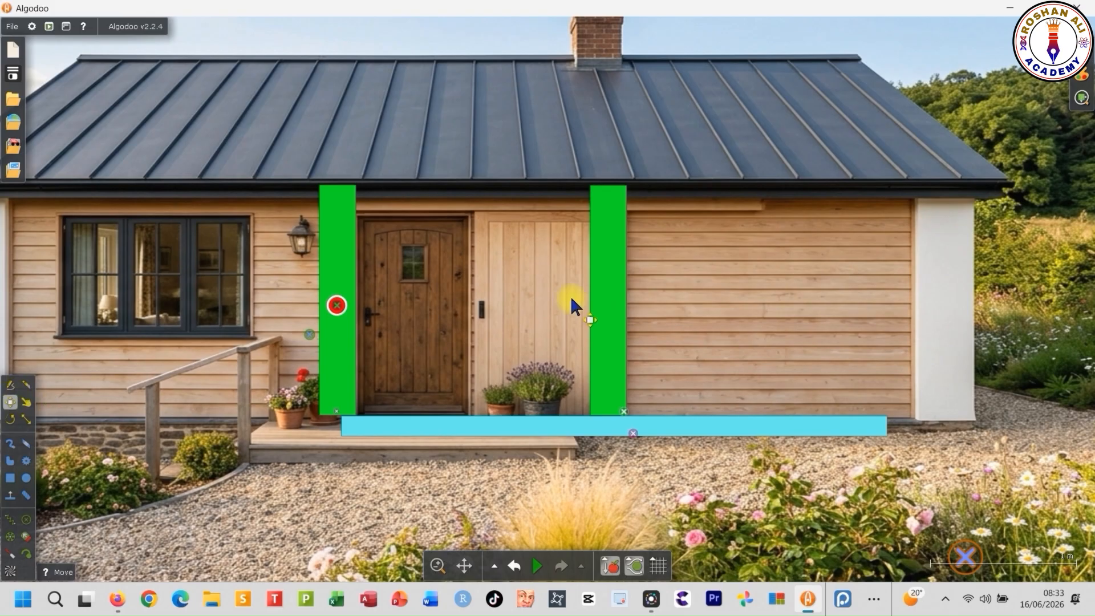
{"action": "left_click", "coordinate": [615, 289]}
{"action": "right_click", "coordinate": [615, 288]}
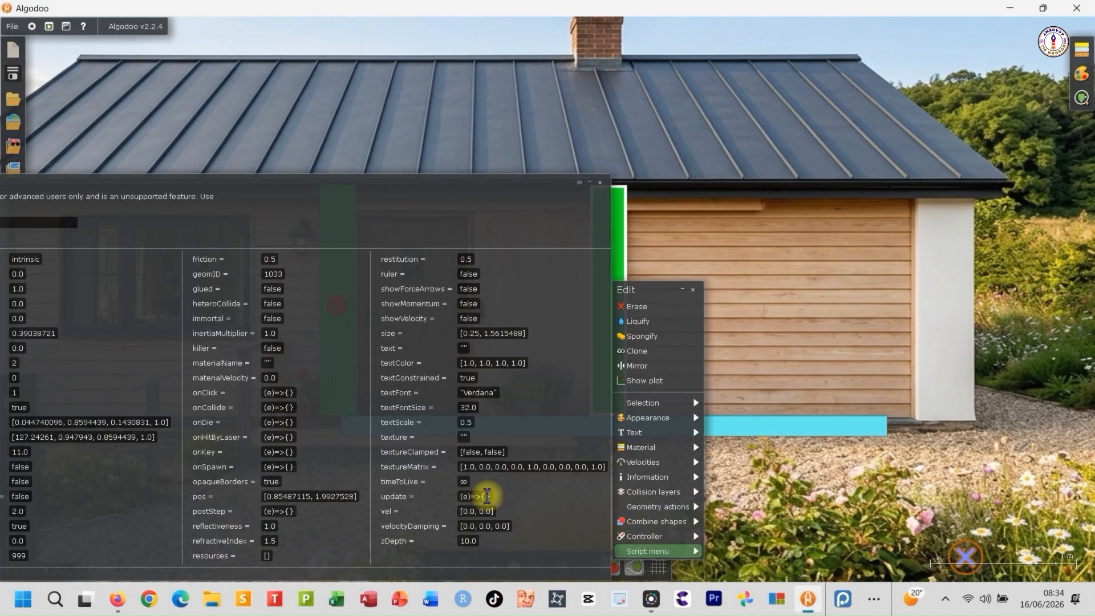
{"action": "type", "text": "attraction=x"}
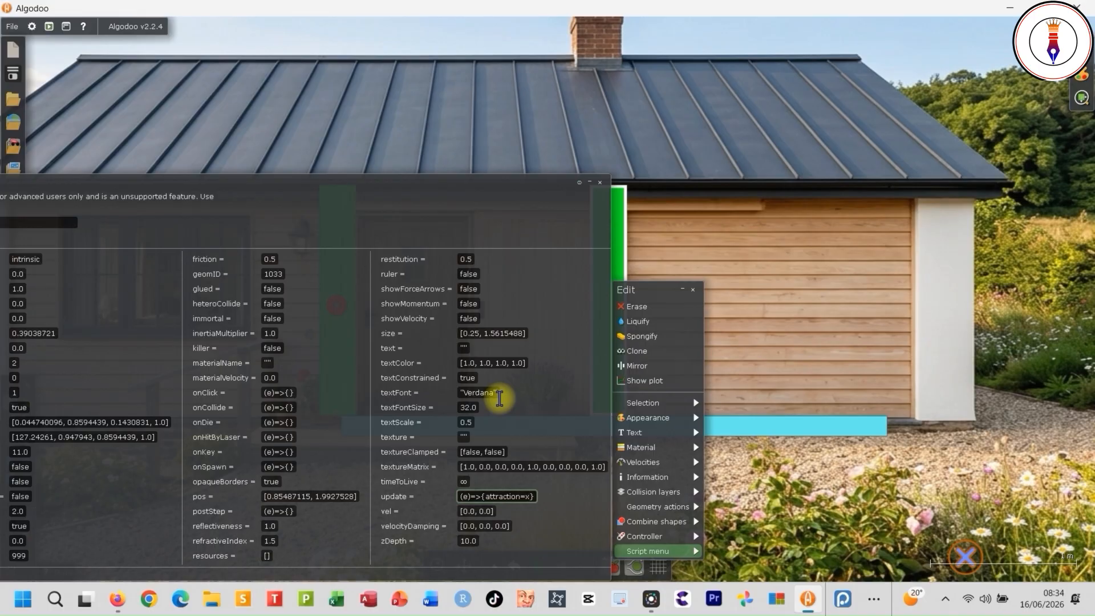
{"action": "key", "text": "Return"}
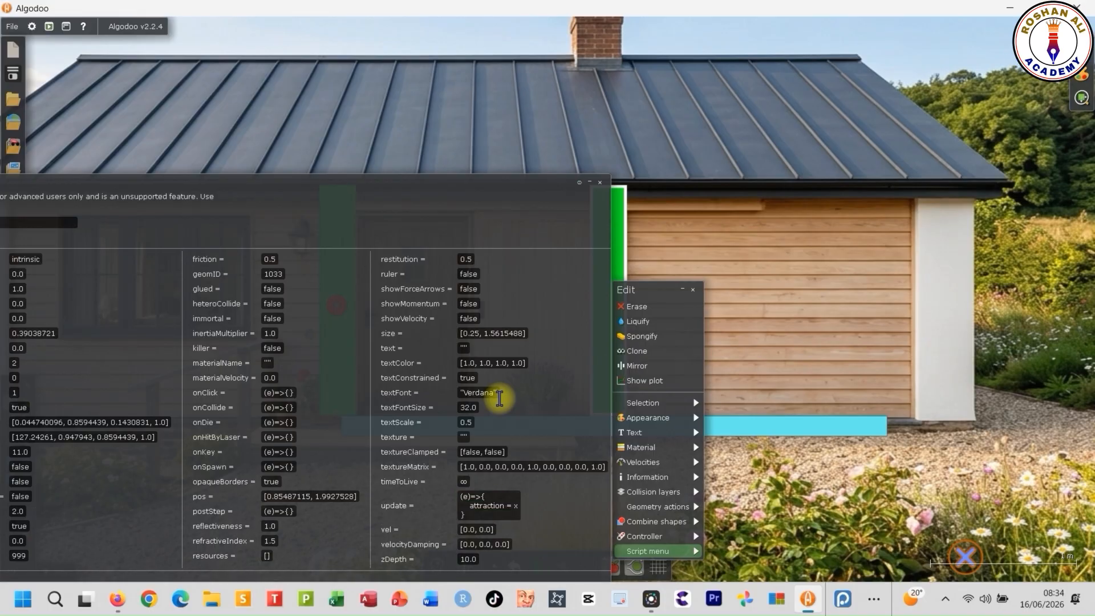
{"action": "left_click", "coordinate": [599, 182]}
- Set the left green post's update script to (e)=>{attraction=y}
{"action": "right_click", "coordinate": [336, 268]}
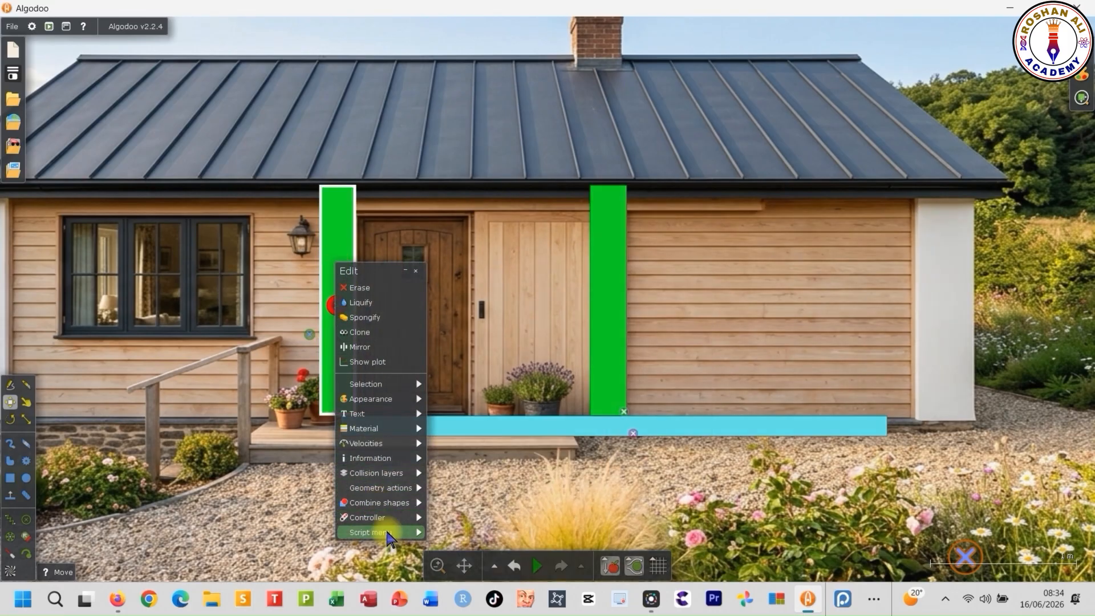
{"action": "left_click", "coordinate": [386, 534]}
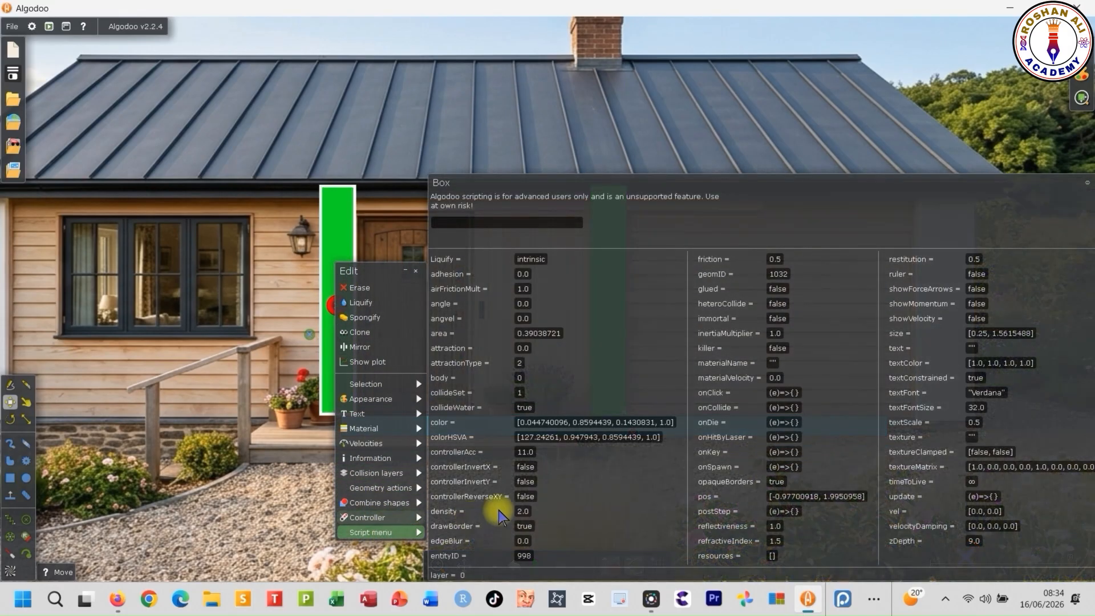
{"action": "left_click", "coordinate": [993, 496]}
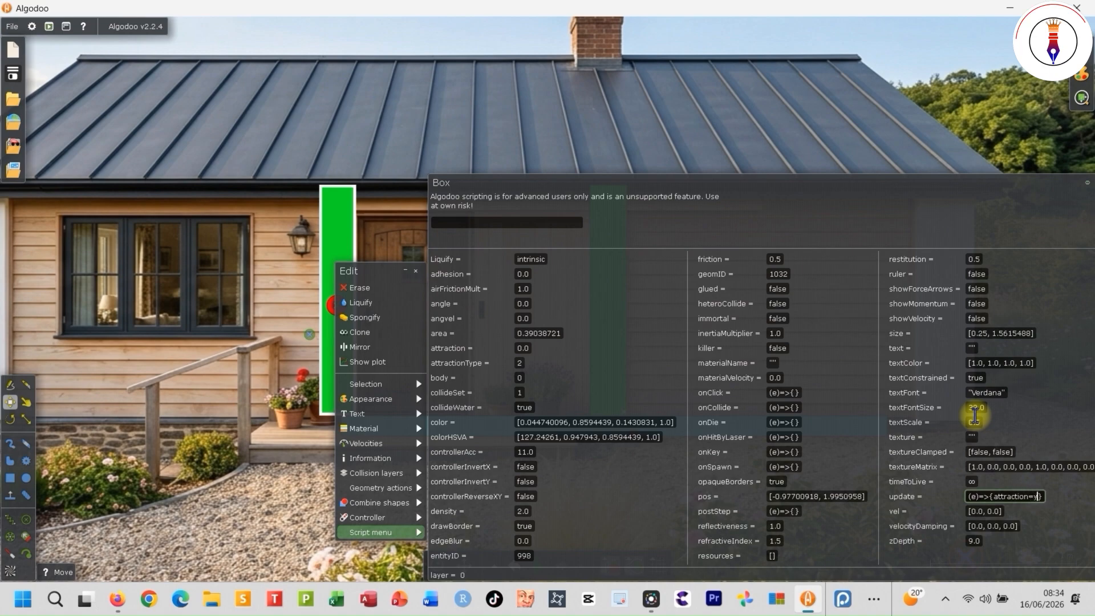
{"action": "key", "text": "Return"}
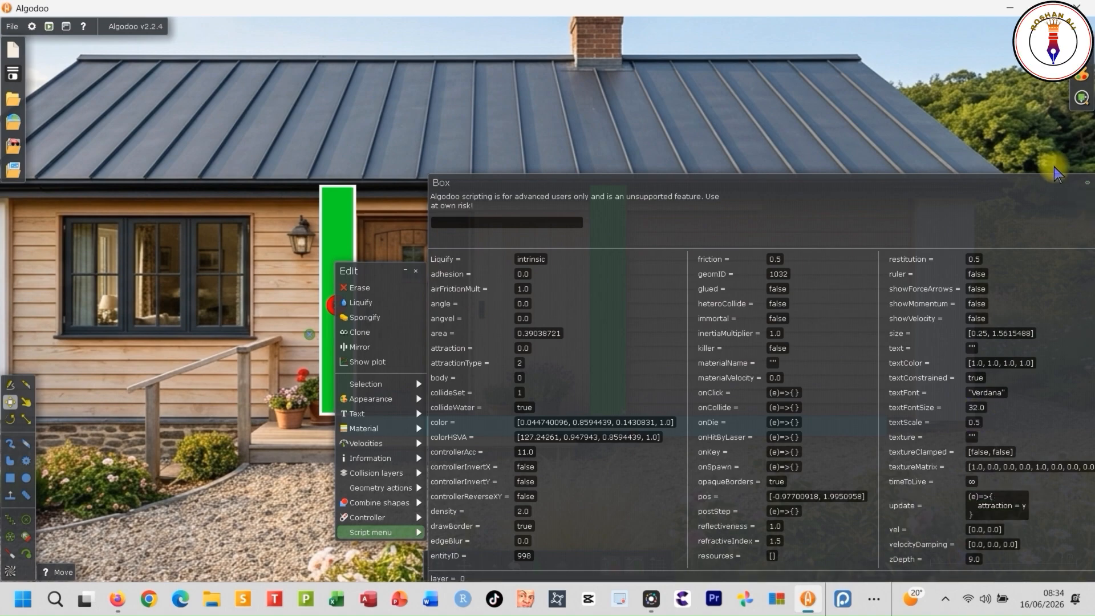
{"action": "left_click_drag", "start_coordinate": [1044, 183], "coordinate": [1002, 178]}
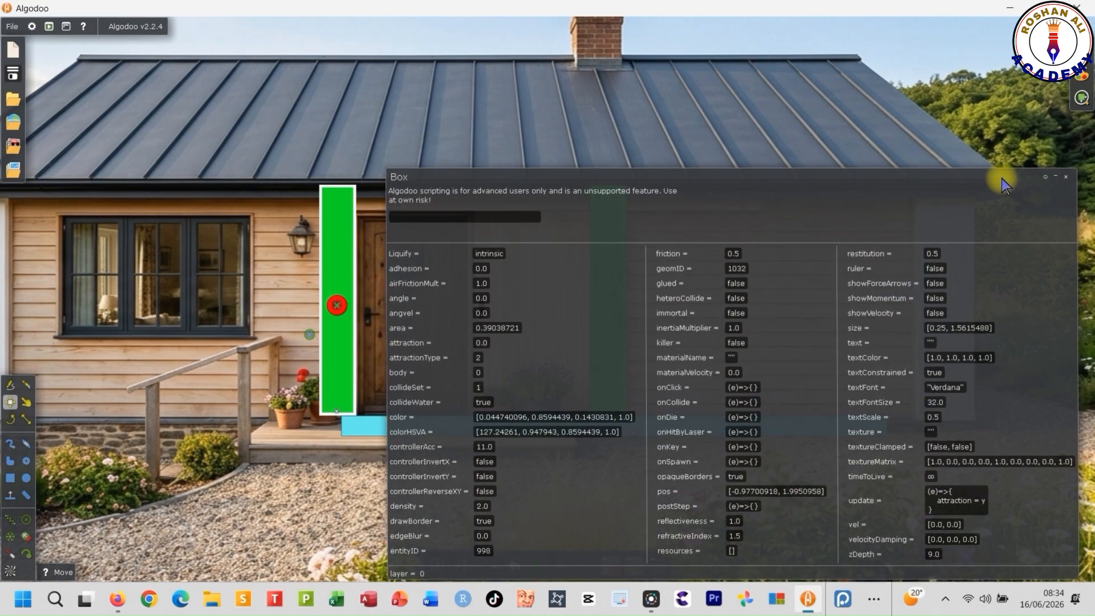
{"action": "left_click", "coordinate": [1066, 177]}
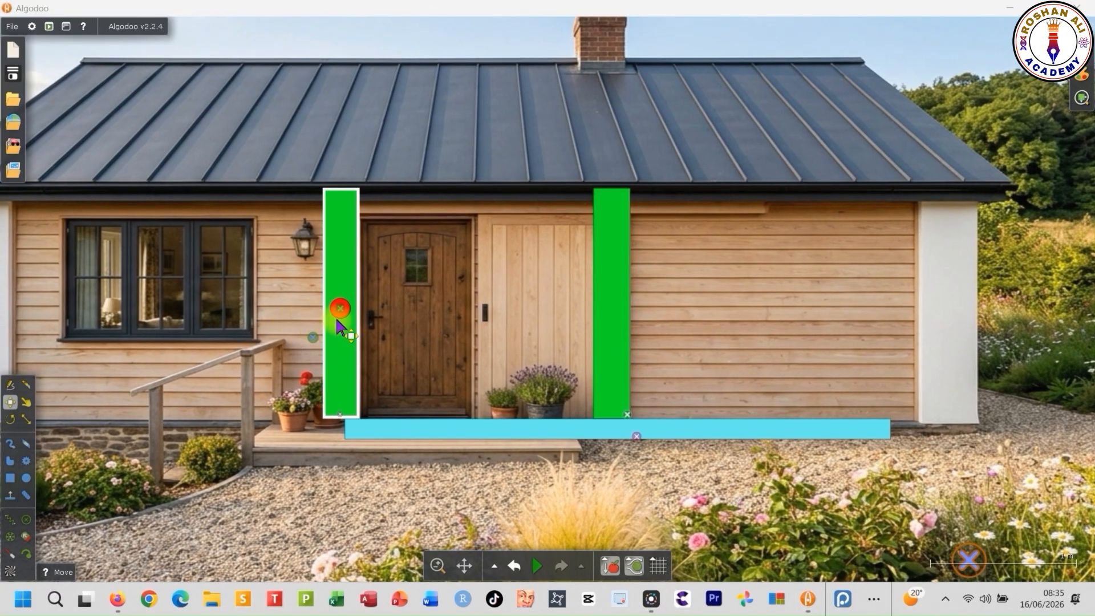
- Set the red circle's onClick script to (e)=>{x == 0 && y == 1 ? {x = 1; y = 0} : {x = 0; y = 1}}
{"action": "scroll", "coordinate": [336, 320], "scroll_direction": "up", "scroll_amount": 8}
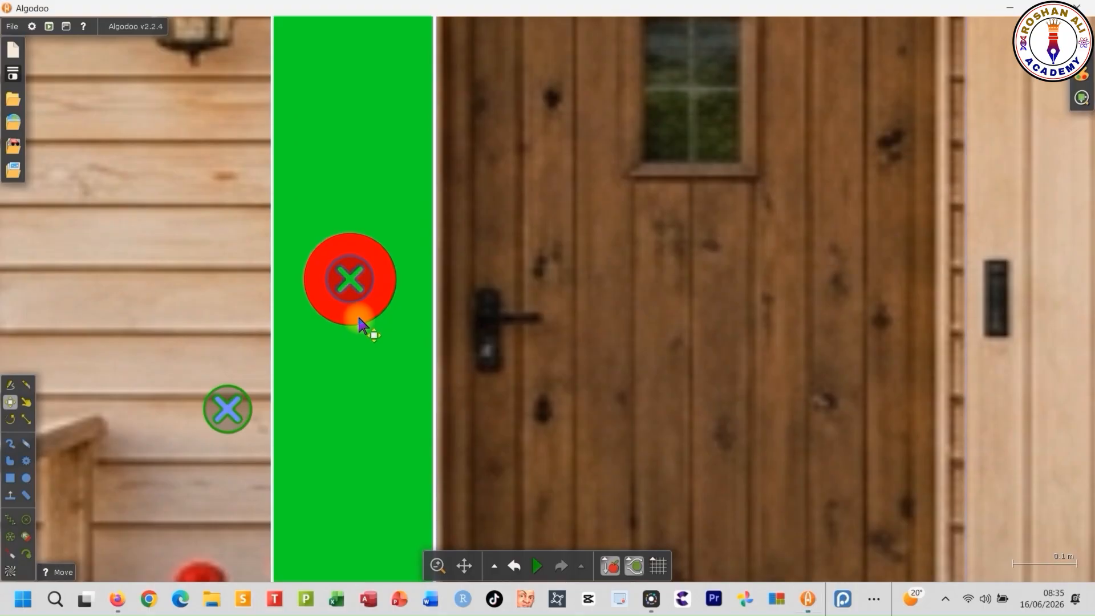
{"action": "right_click", "coordinate": [358, 320]}
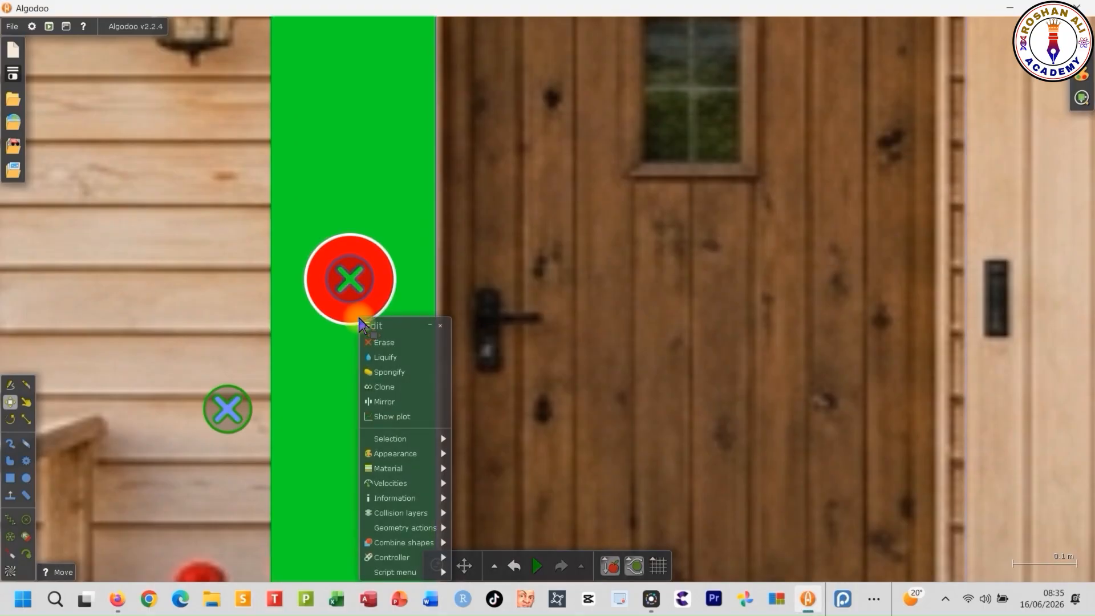
{"action": "left_click", "coordinate": [405, 566]}
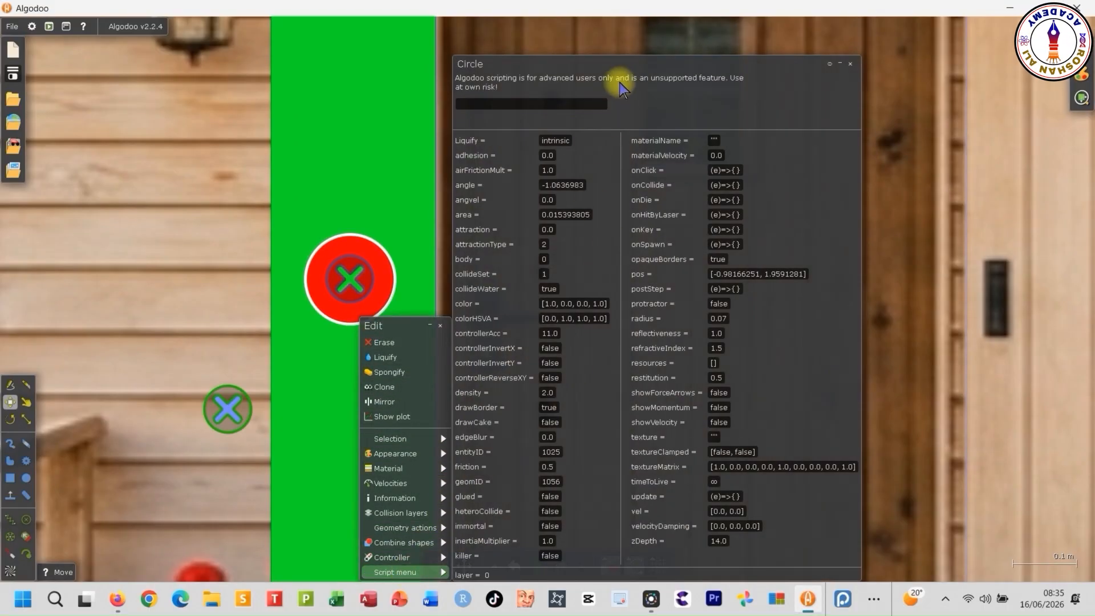
{"action": "left_click_drag", "start_coordinate": [620, 69], "coordinate": [651, 47]}
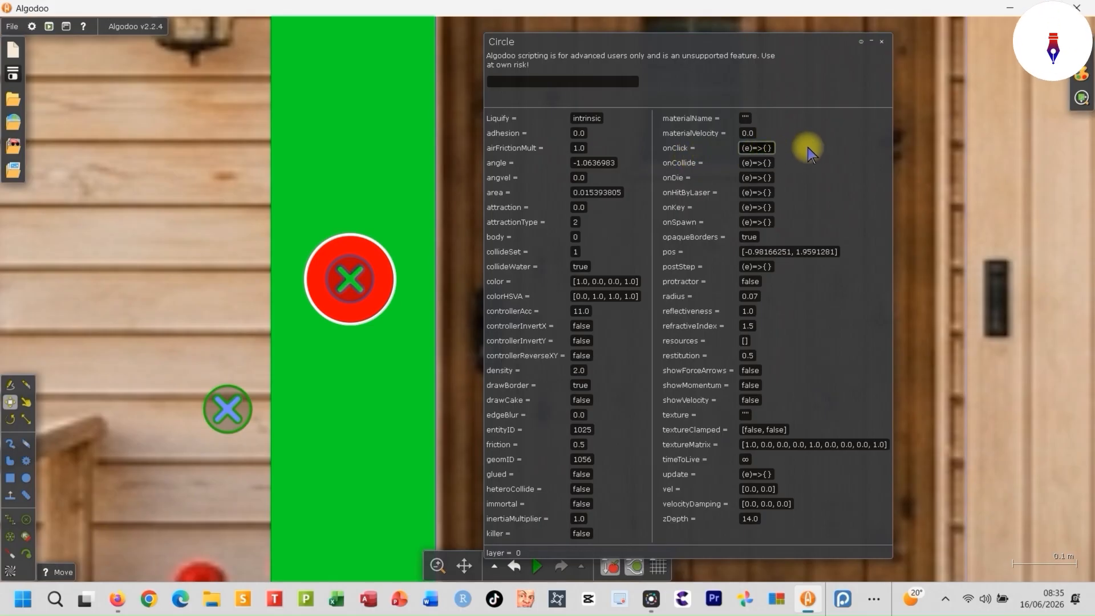
{"action": "type", "text": "x == 0 && y == 1 ? {x = 1; y = 0} : {x = 0; y = 1}"}
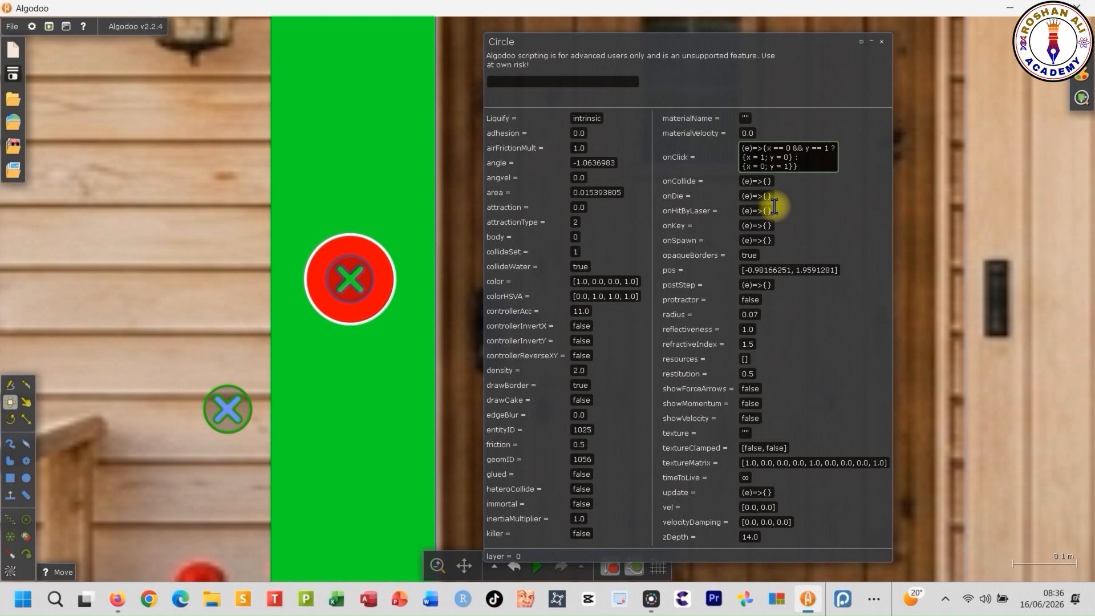
{"action": "key", "text": "Return"}
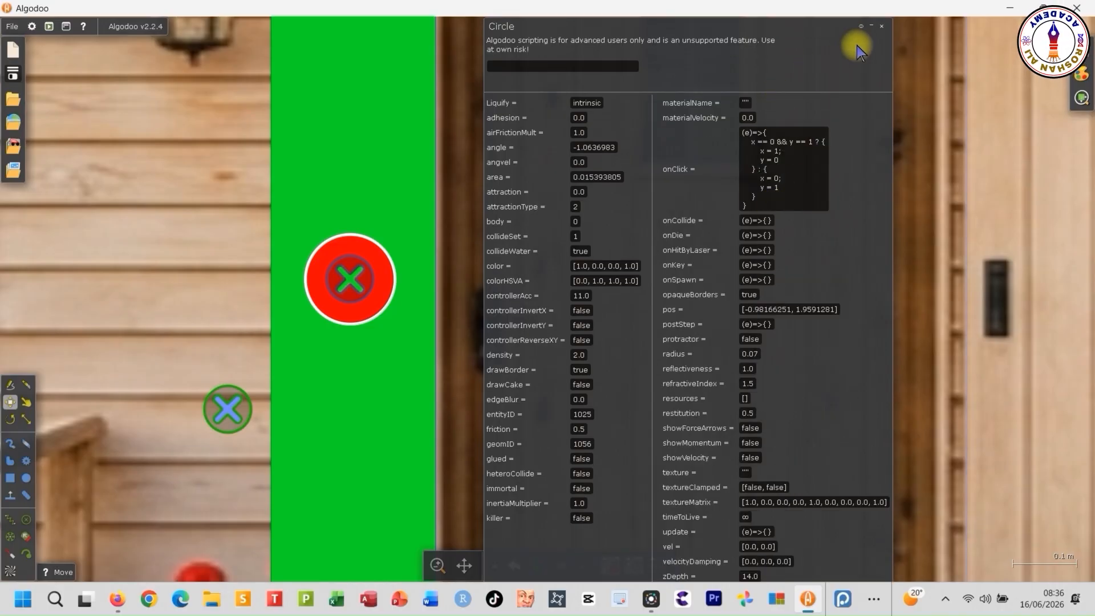
{"action": "left_click", "coordinate": [881, 26]}
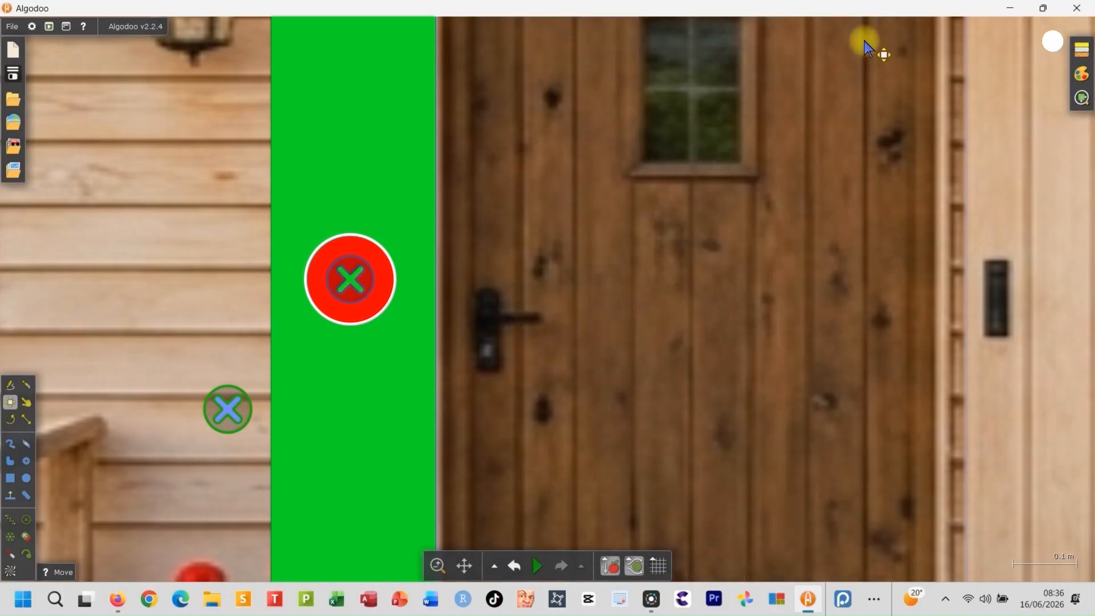
- Run the simulation and activate the Drag tool
{"action": "scroll", "coordinate": [223, 239], "scroll_direction": "down", "scroll_amount": 3}
{"action": "scroll", "coordinate": [223, 241], "scroll_direction": "down", "scroll_amount": 4}
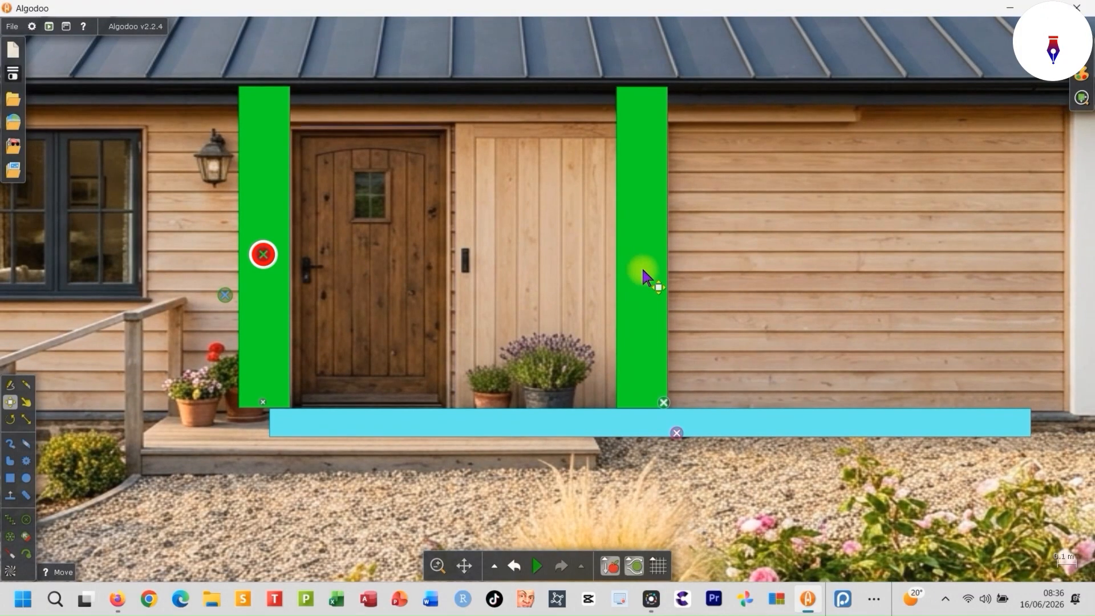
{"action": "key", "text": "space"}
{"action": "left_click", "coordinate": [25, 404]}
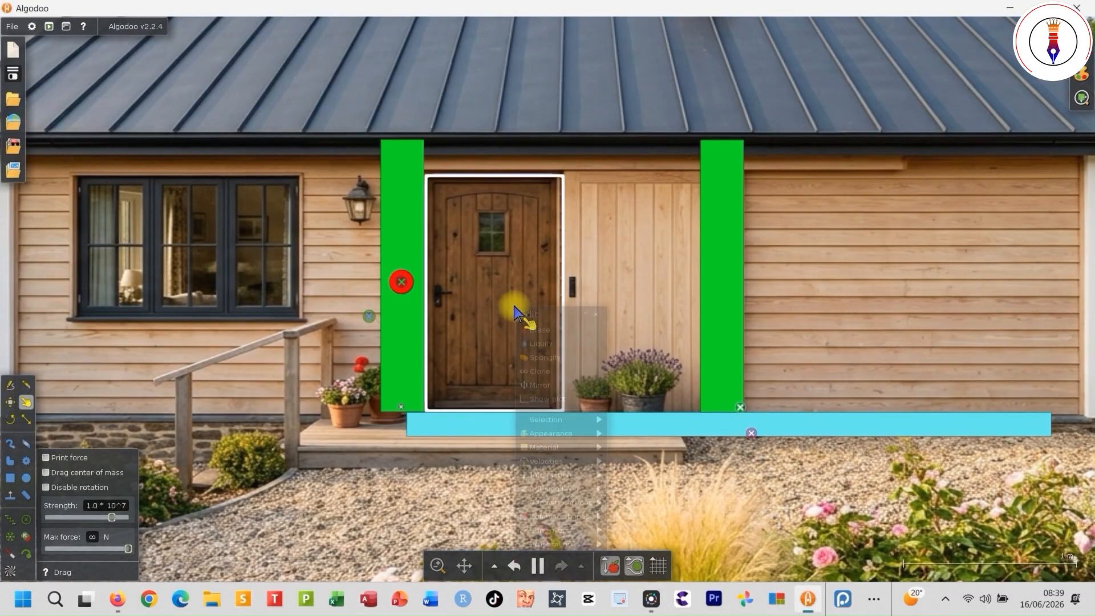
- Set the wooden door's friction to 0 in its script properties
{"action": "right_click", "coordinate": [517, 311]}
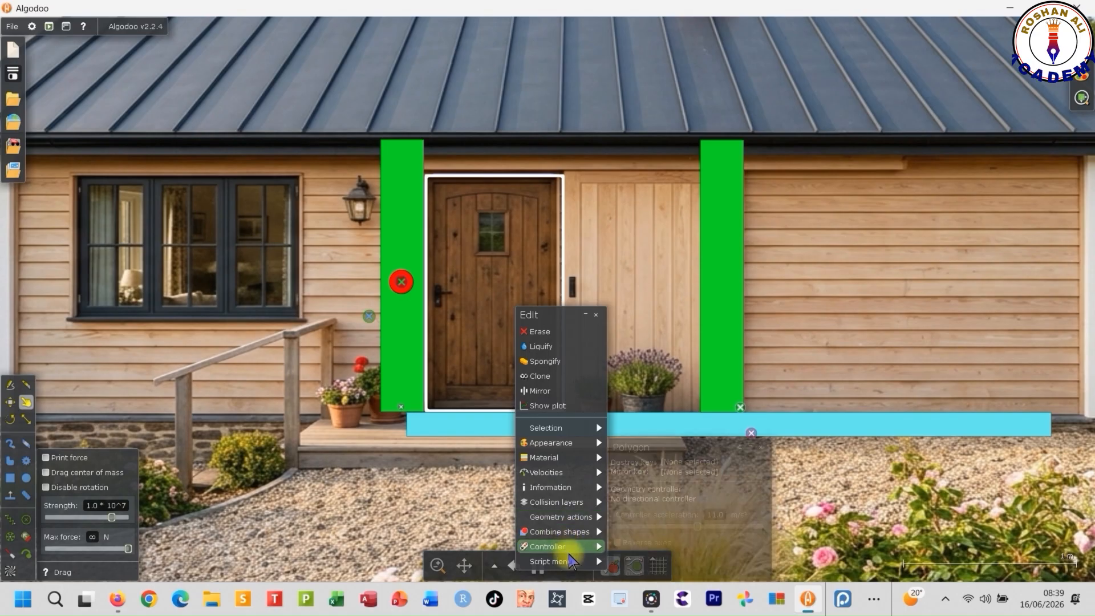
{"action": "mouse_move", "coordinate": [570, 562]}
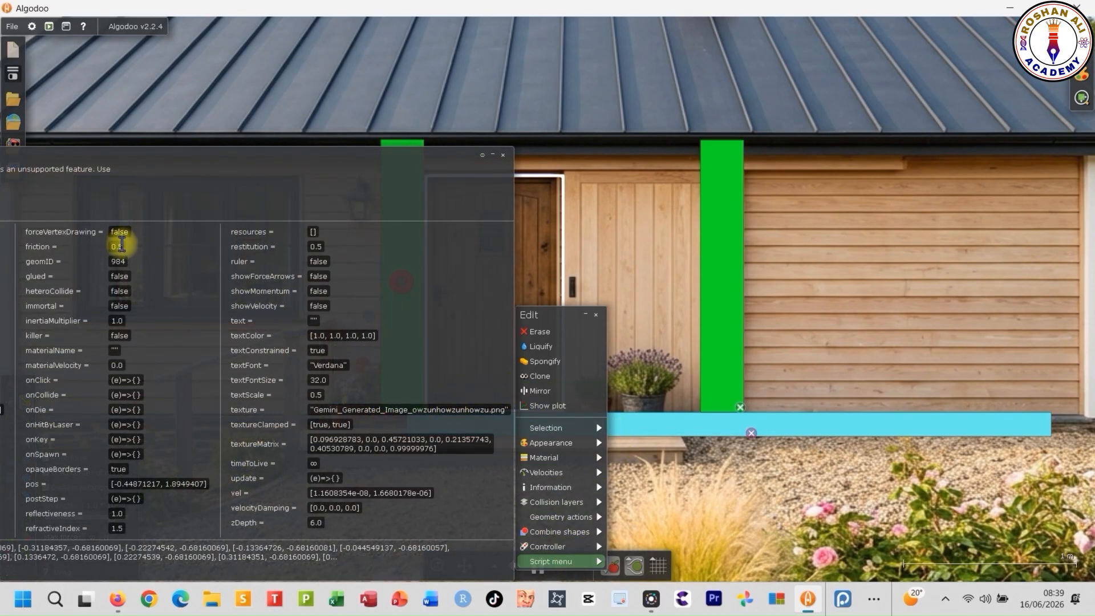
{"action": "type", "text": "0"}
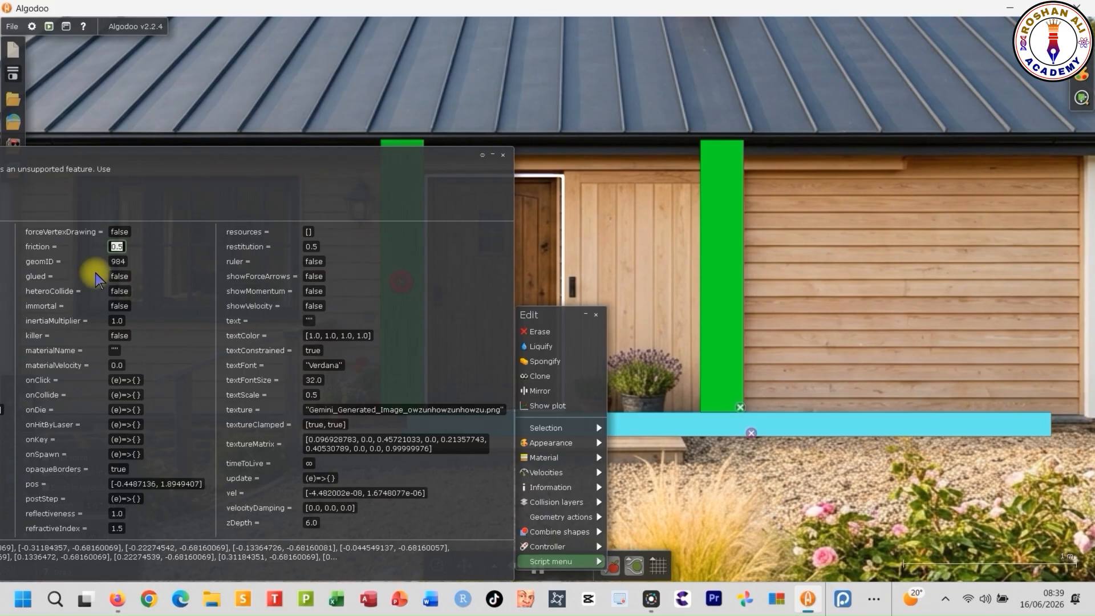
{"action": "key", "text": "Return"}
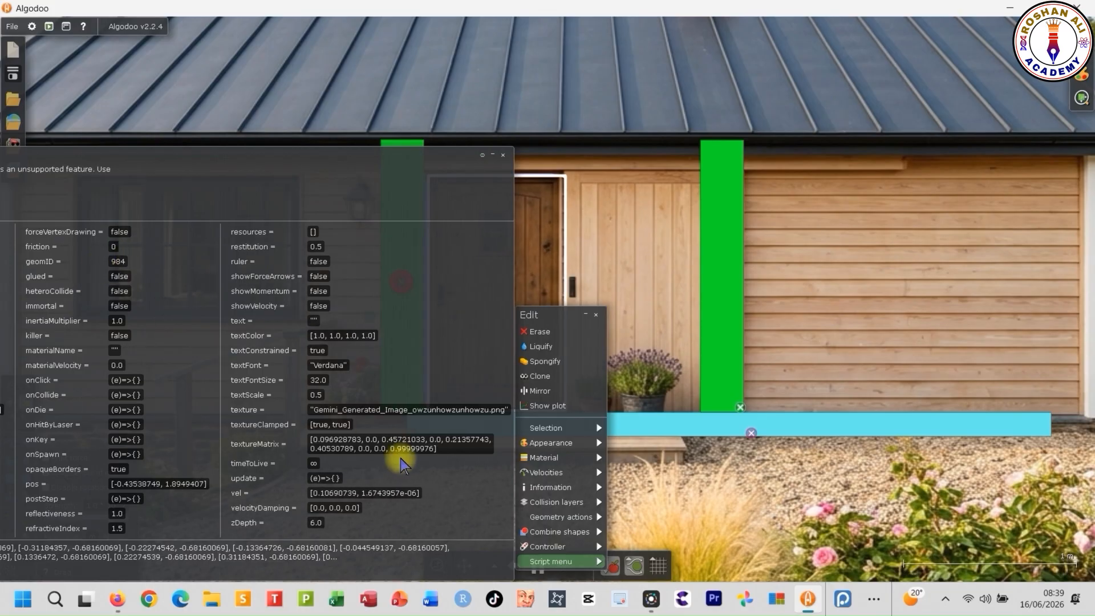
{"action": "left_click", "coordinate": [507, 155]}
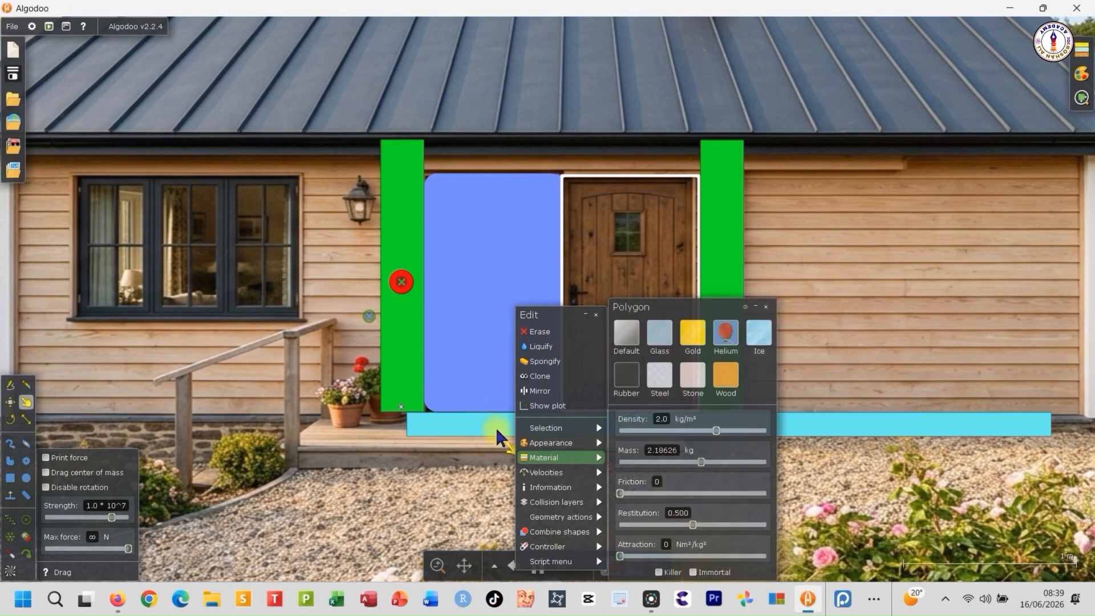
- Set the cyan floor bar's friction to 0 in its script properties
{"action": "right_click", "coordinate": [494, 423]}
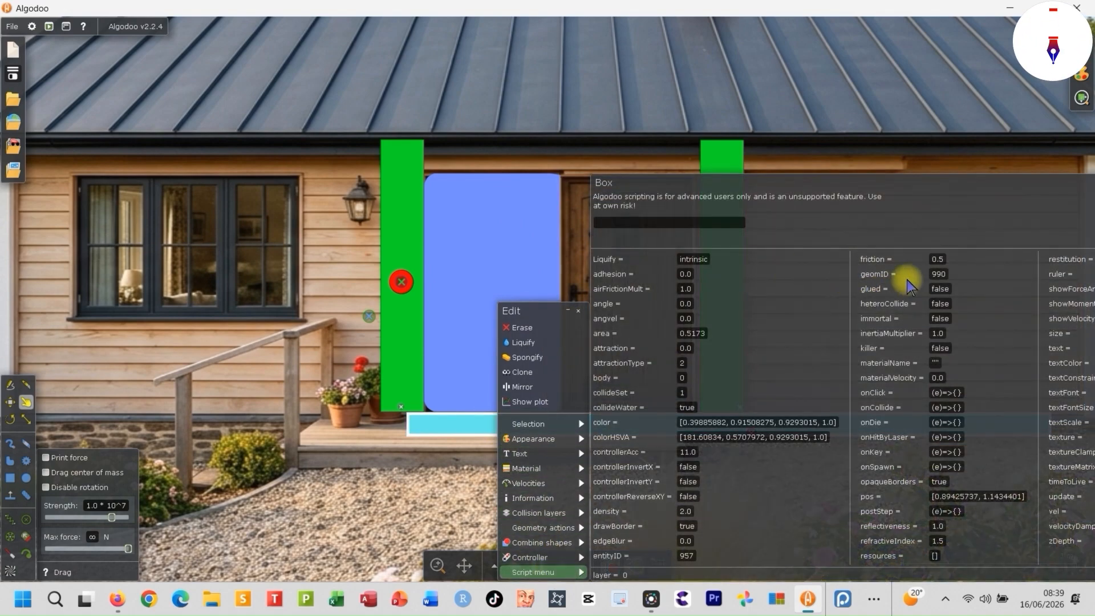
{"action": "left_click", "coordinate": [944, 258]}
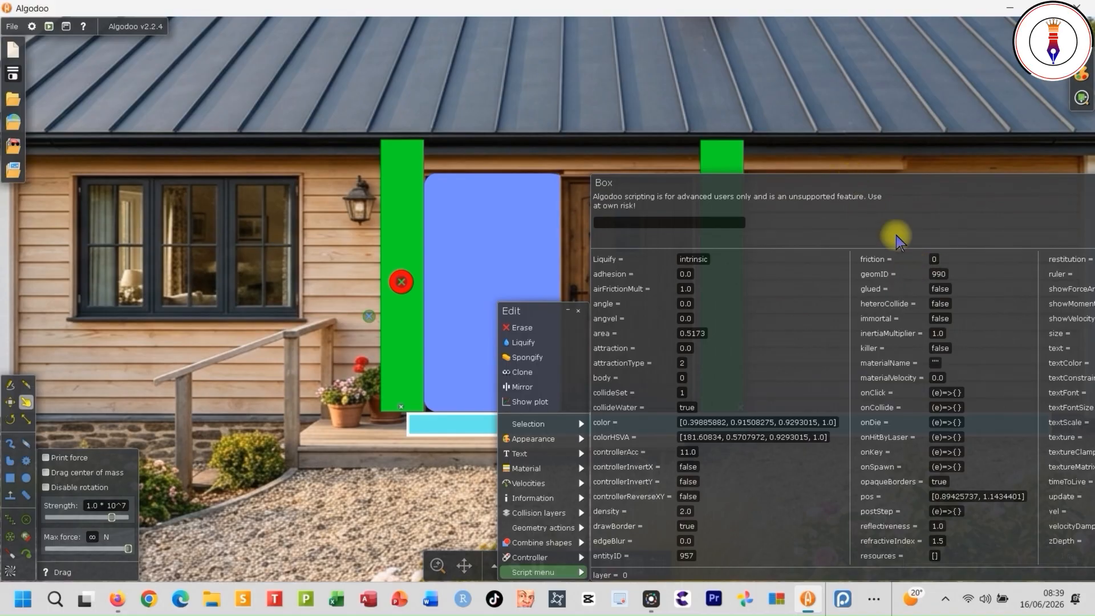
{"action": "left_click_drag", "start_coordinate": [939, 197], "coordinate": [809, 225]}
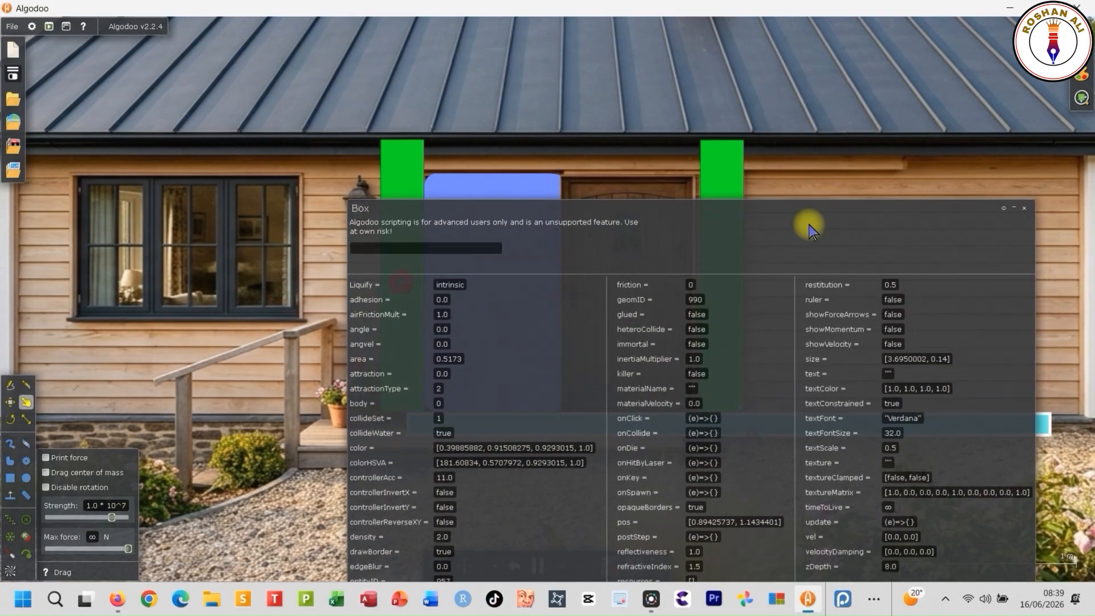
{"action": "left_click", "coordinate": [1024, 209]}
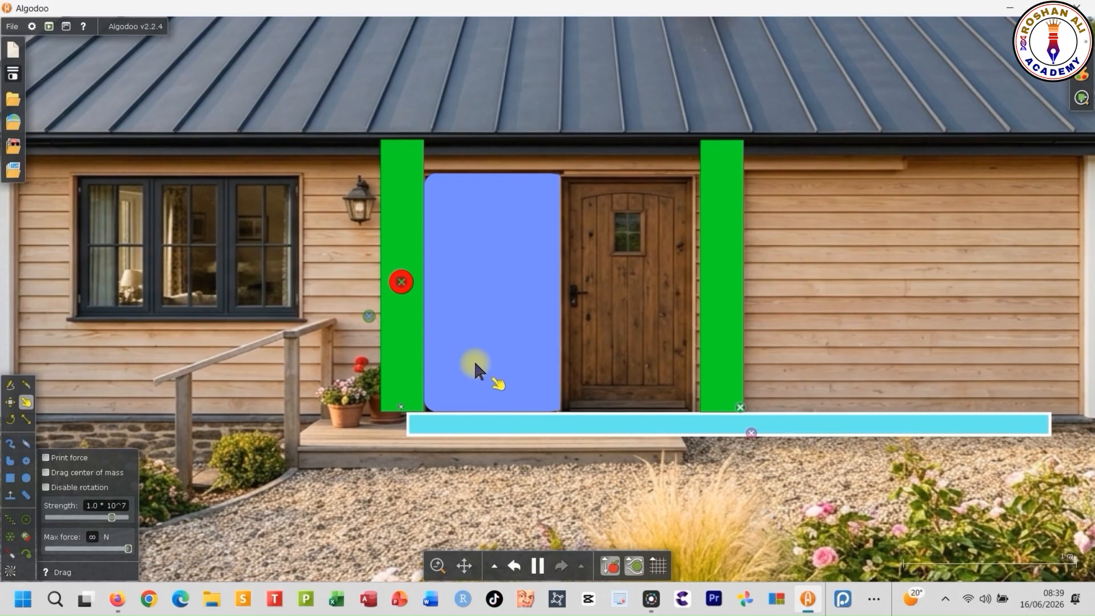
- Move the left green post to the back, behind the house image
{"action": "right_click", "coordinate": [410, 369]}
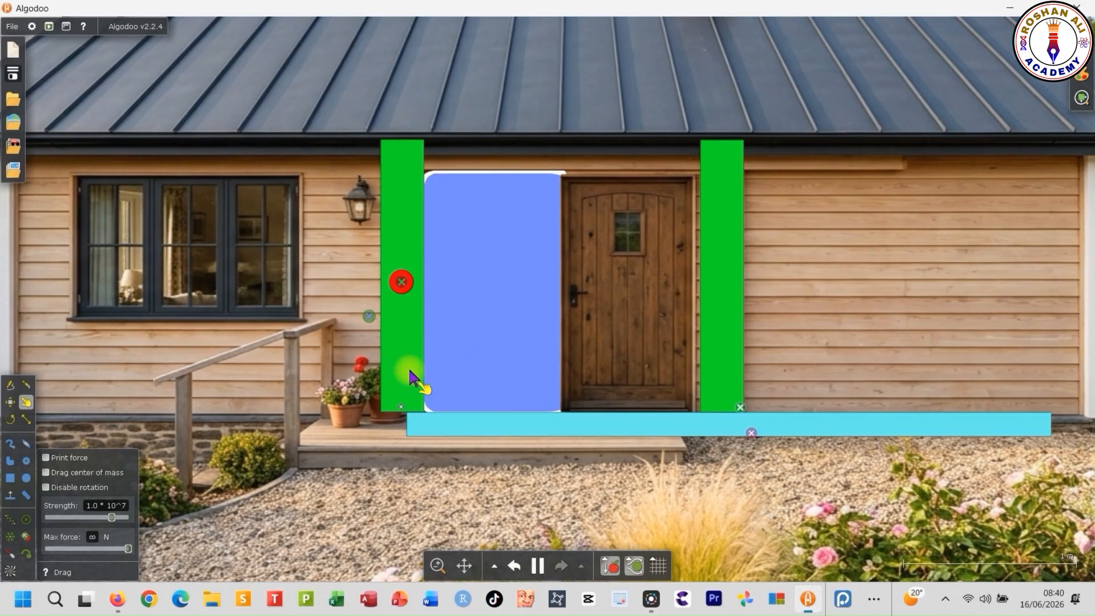
{"action": "mouse_move", "coordinate": [446, 426]}
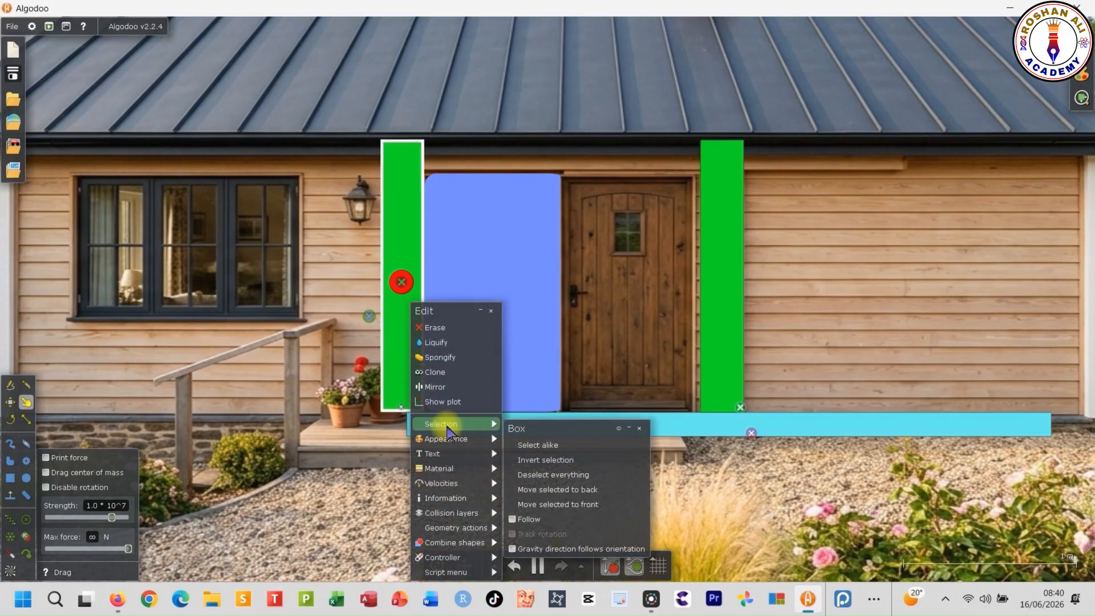
{"action": "left_click", "coordinate": [593, 490]}
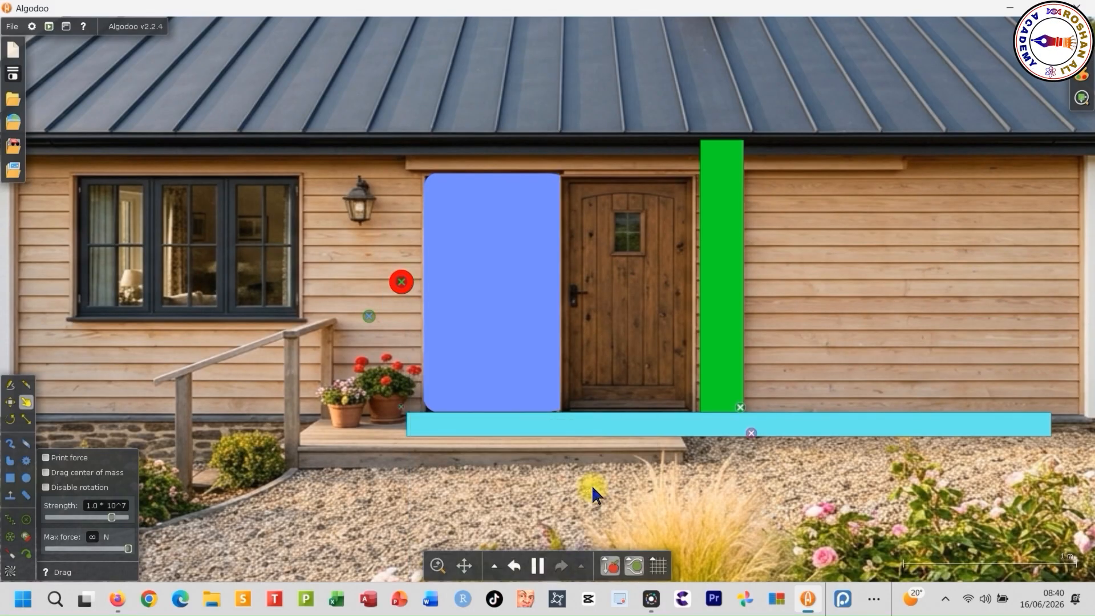
- Move the cyan floor bar to the back, behind the house image
{"action": "right_click", "coordinate": [531, 425]}
{"action": "mouse_move", "coordinate": [545, 424]}
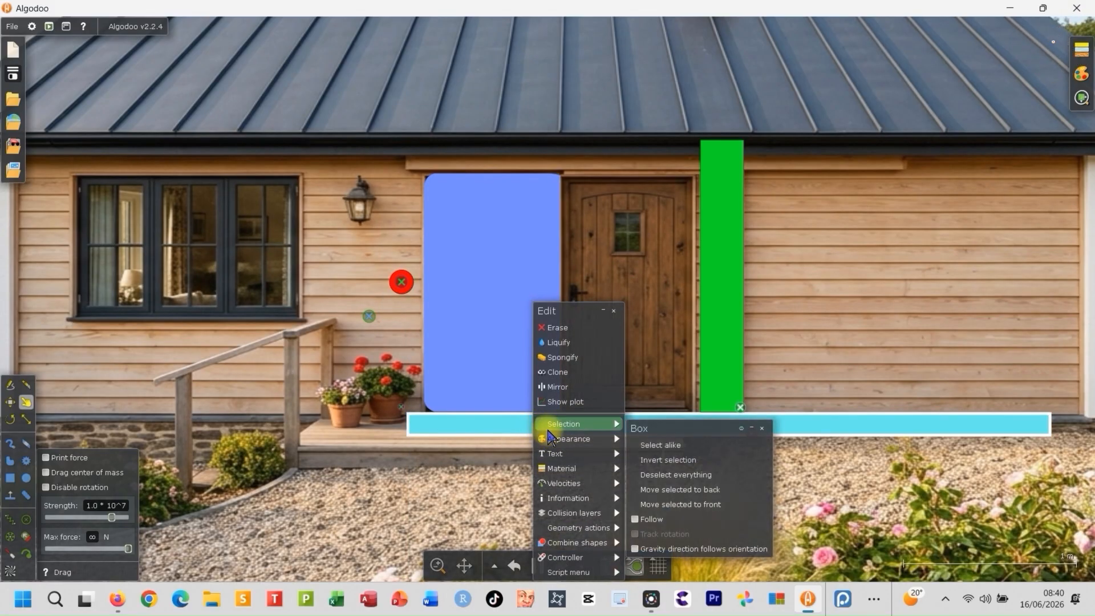
{"action": "left_click", "coordinate": [696, 489]}
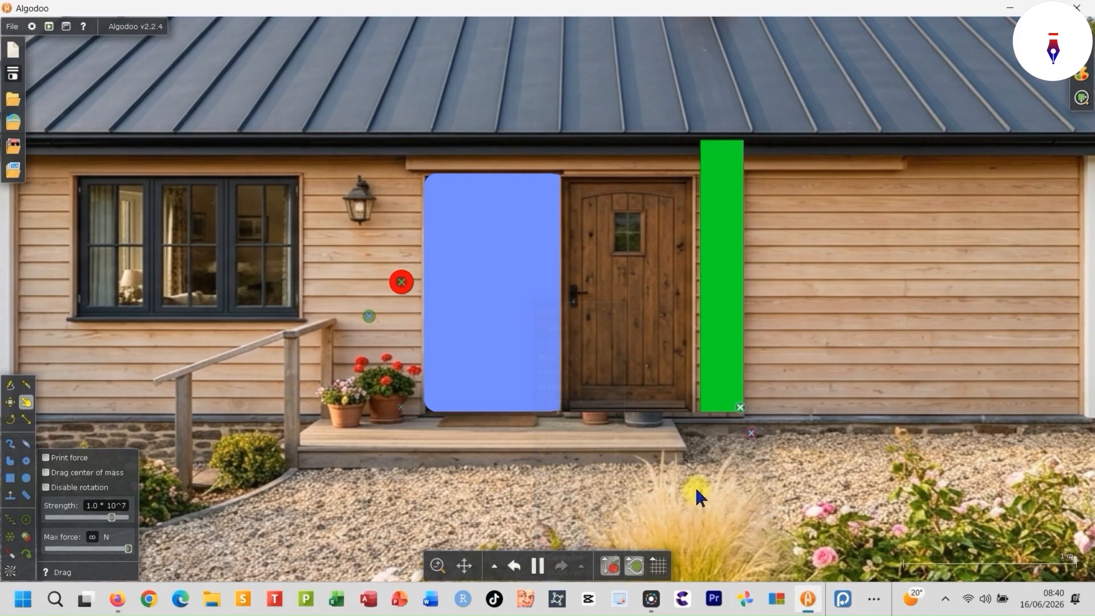
- Move the right green post to the back, behind the house image
{"action": "right_click", "coordinate": [723, 336]}
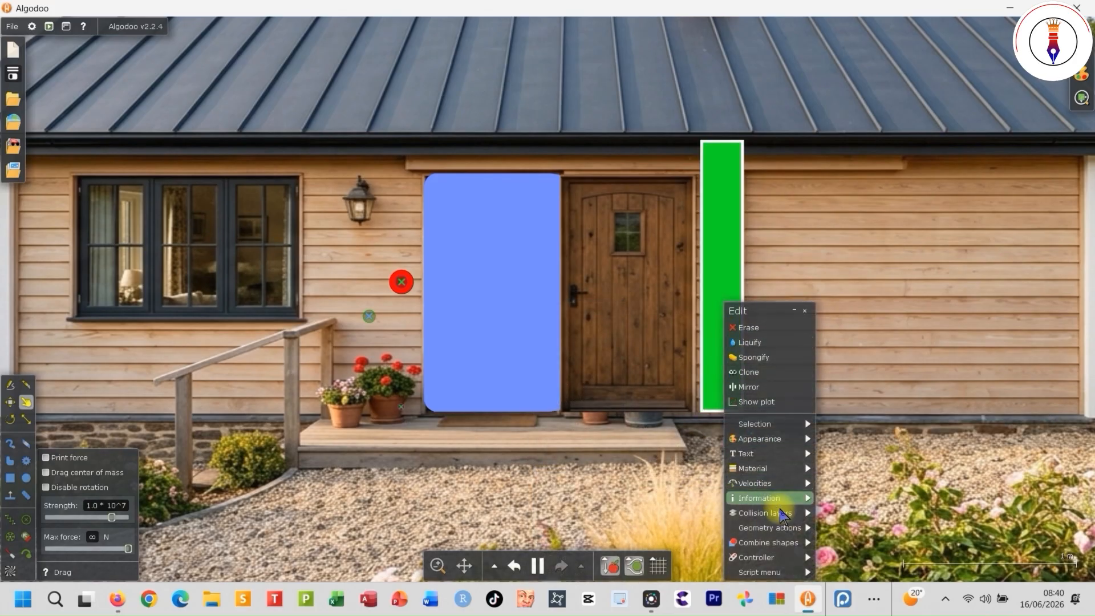
{"action": "mouse_move", "coordinate": [782, 524]}
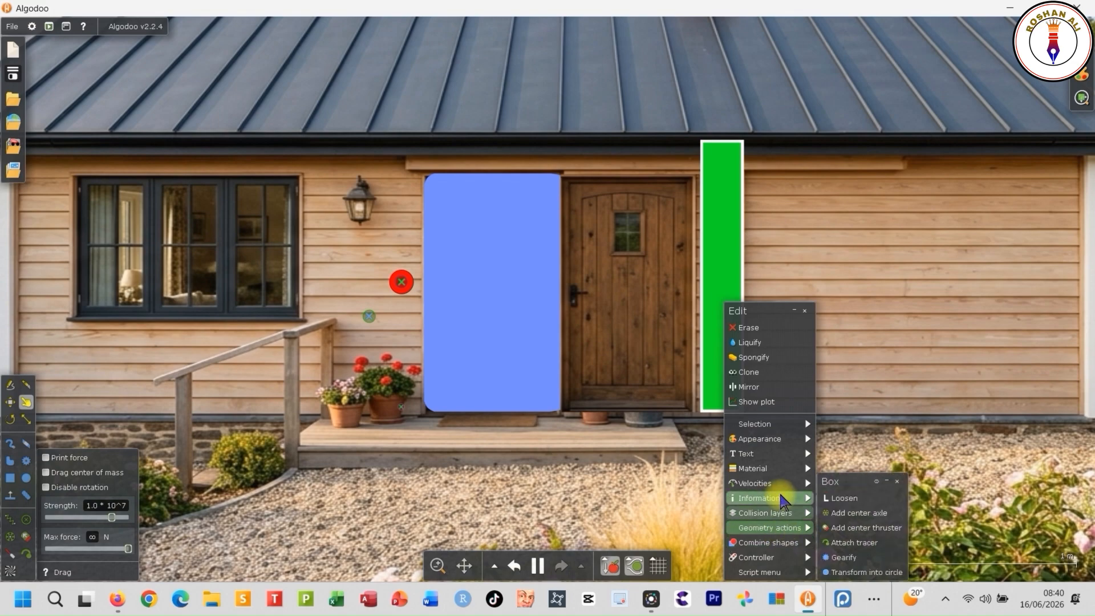
{"action": "mouse_move", "coordinate": [801, 424]}
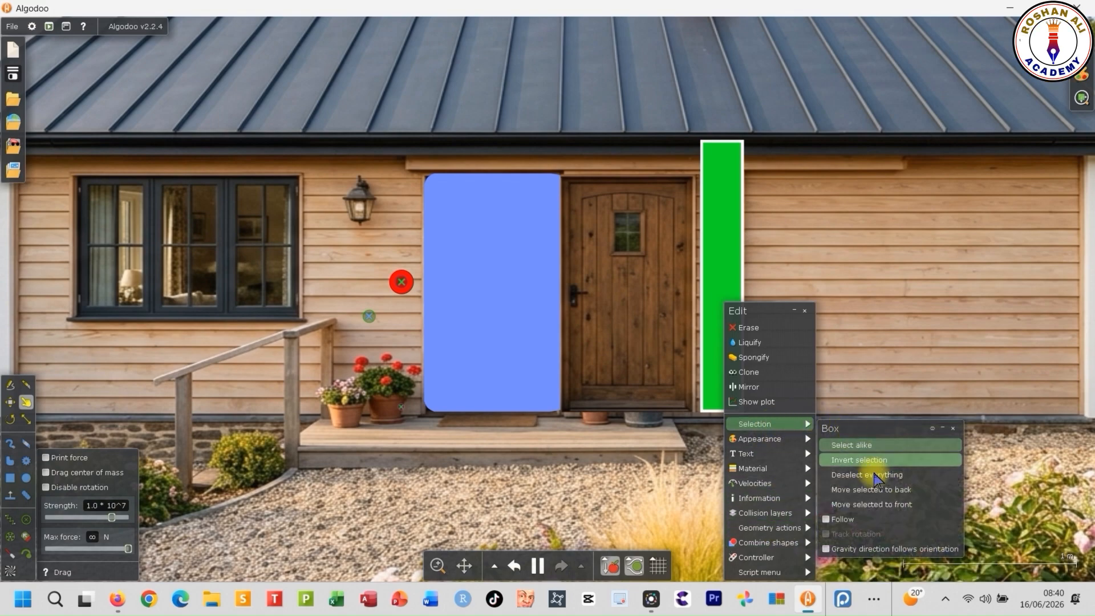
{"action": "left_click", "coordinate": [900, 489]}
- Move the wooden door to the front of the other objects
{"action": "right_click", "coordinate": [611, 302]}
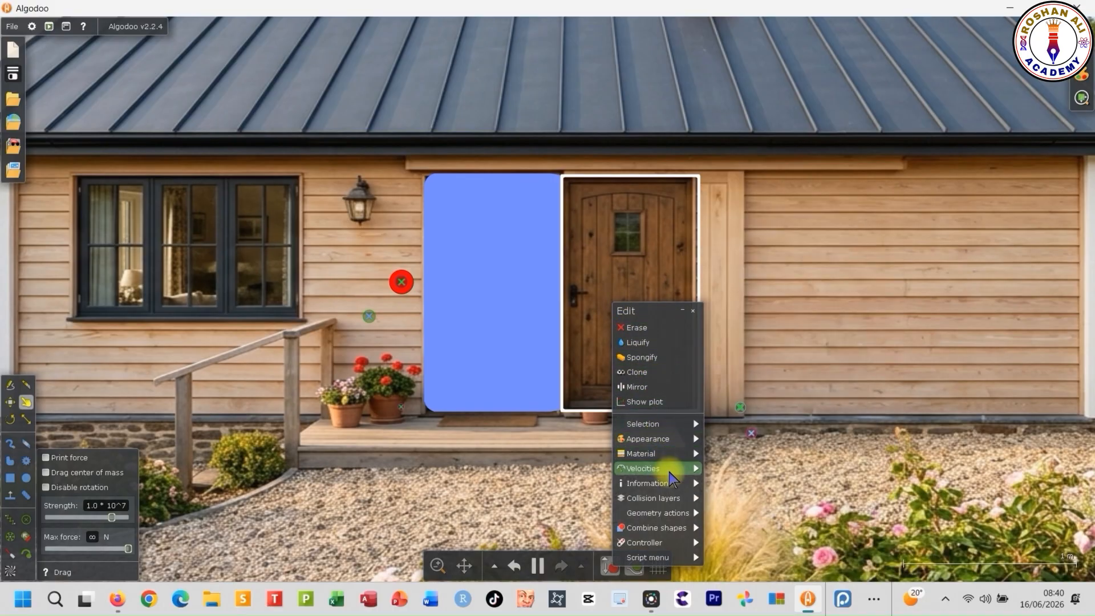
{"action": "mouse_move", "coordinate": [664, 424]}
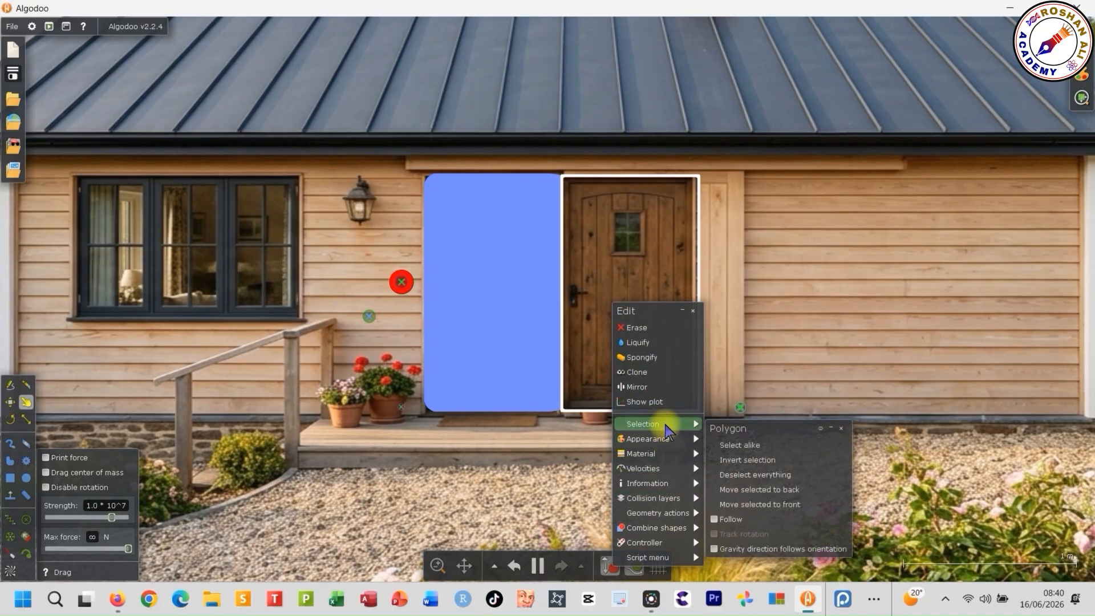
{"action": "left_click", "coordinate": [772, 504]}
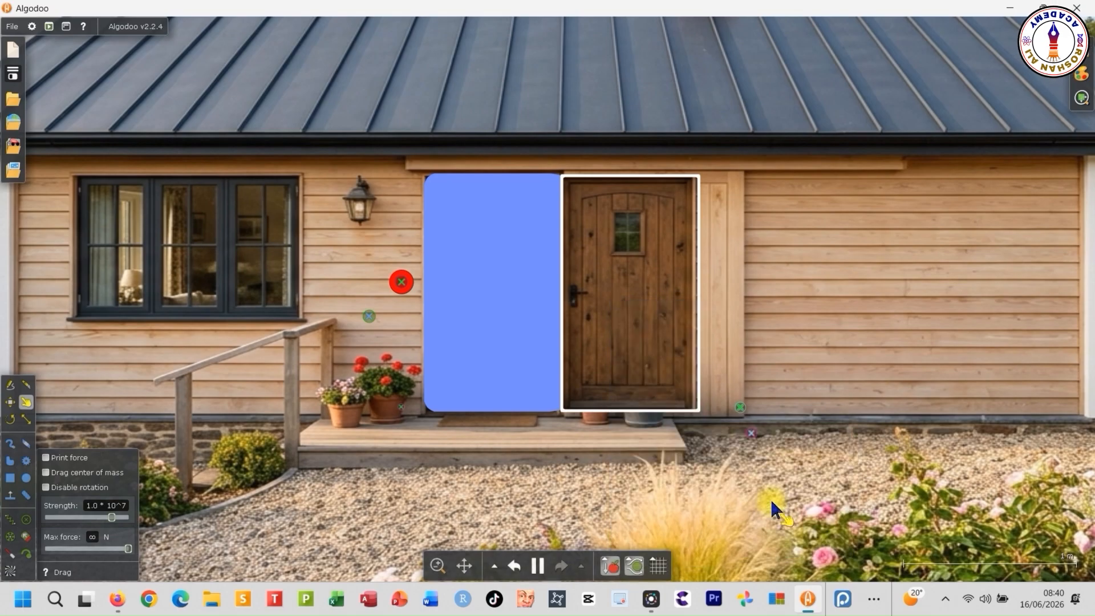
- Move the wooden door to the back so it slides behind the house wall
{"action": "right_click", "coordinate": [619, 298]}
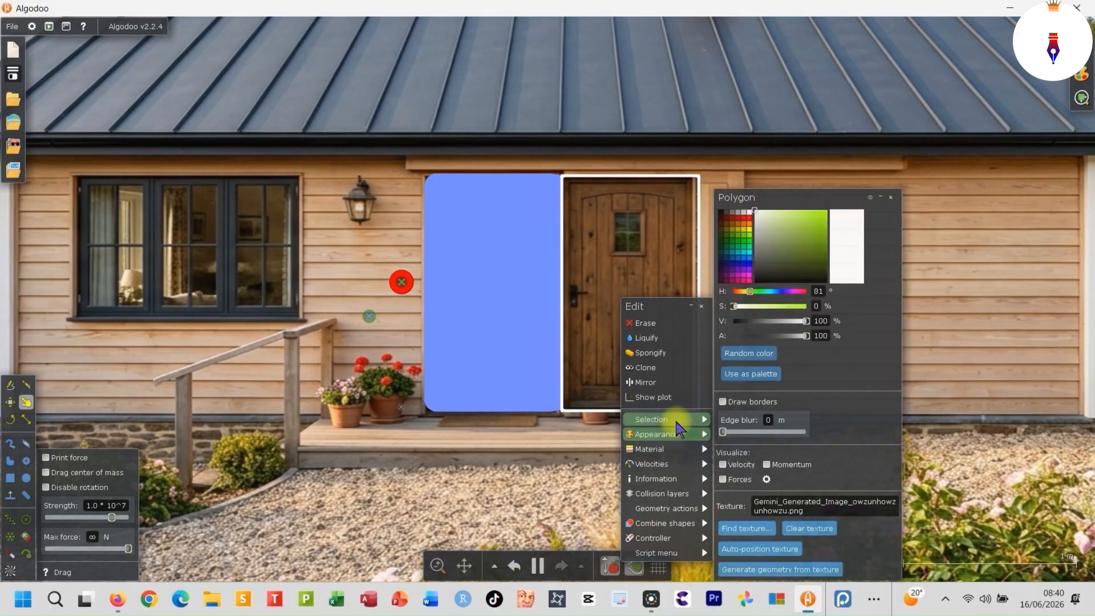
{"action": "mouse_move", "coordinate": [677, 419]}
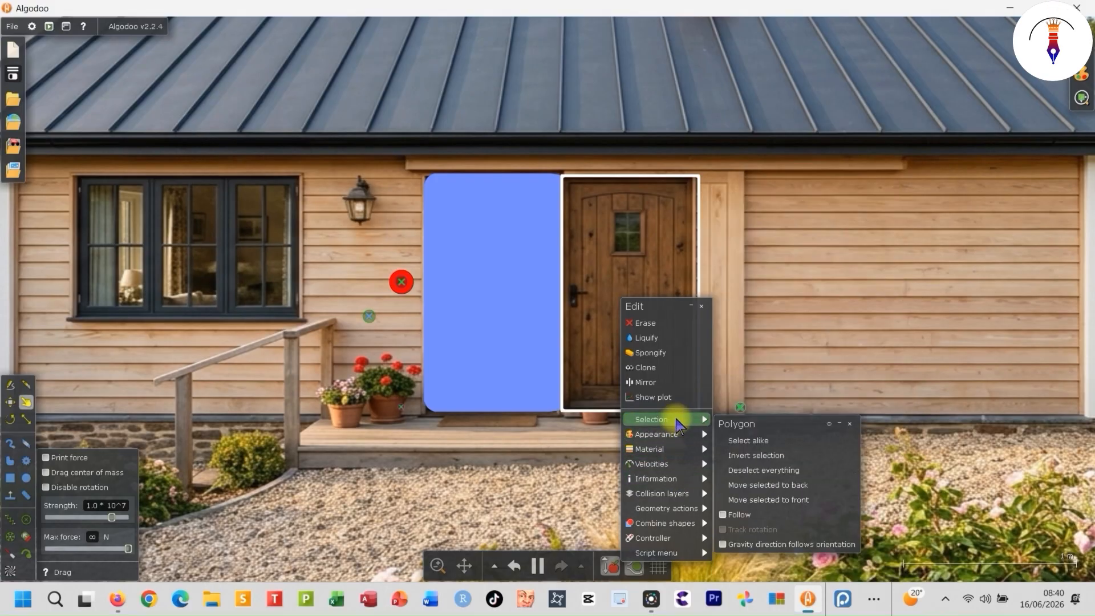
{"action": "left_click", "coordinate": [797, 486]}
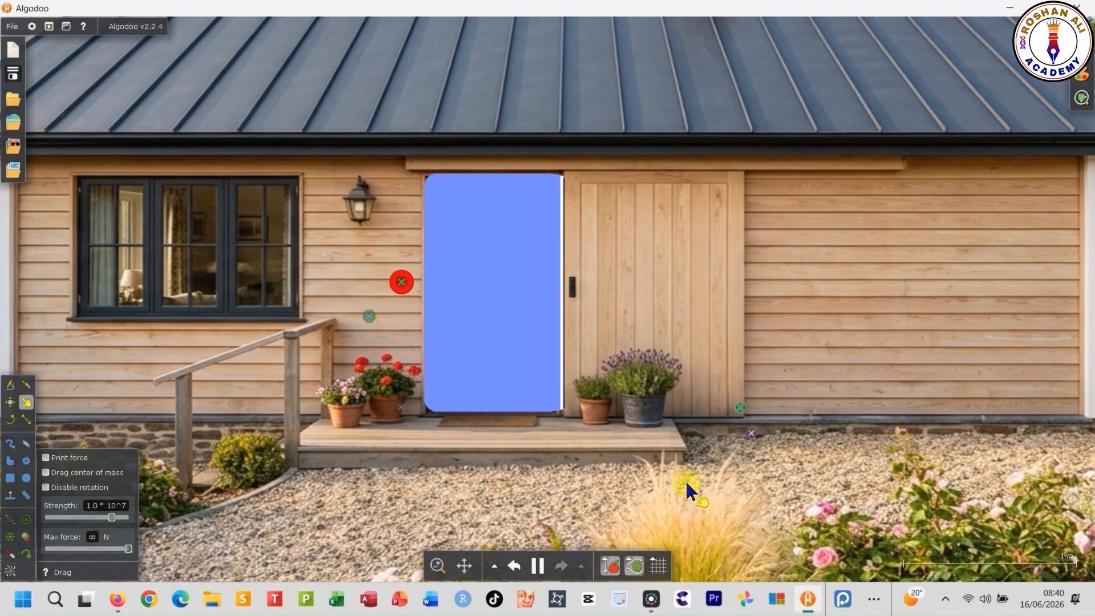
- Test the sliding door by triggering the red button once to close it and once more to reopen it
{"action": "scroll", "coordinate": [736, 447], "scroll_direction": "down", "scroll_amount": 5}
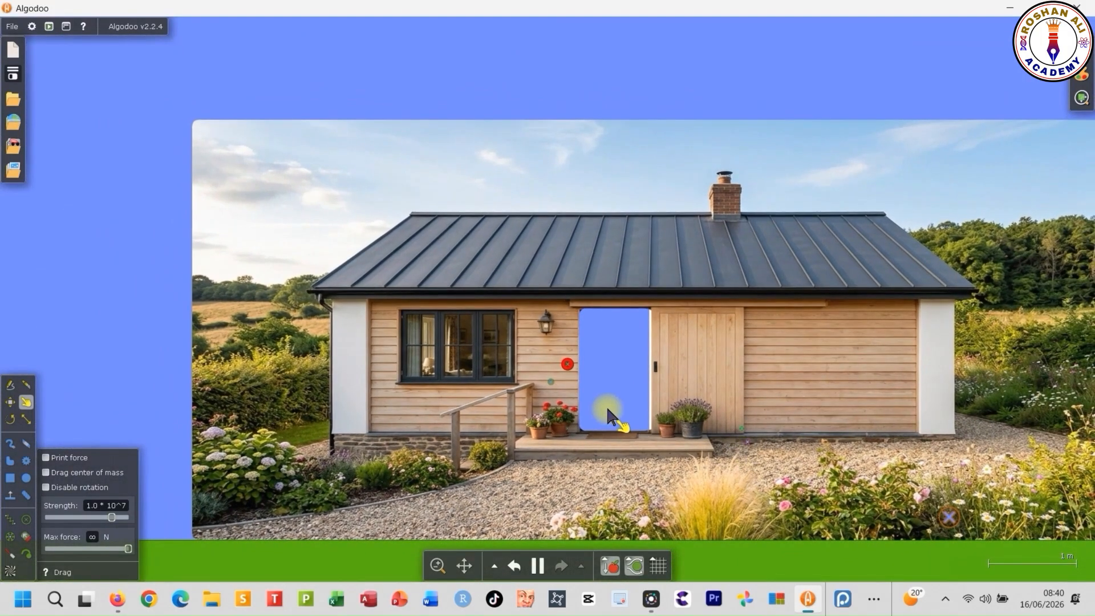
{"action": "scroll", "coordinate": [605, 405], "scroll_direction": "up", "scroll_amount": 4}
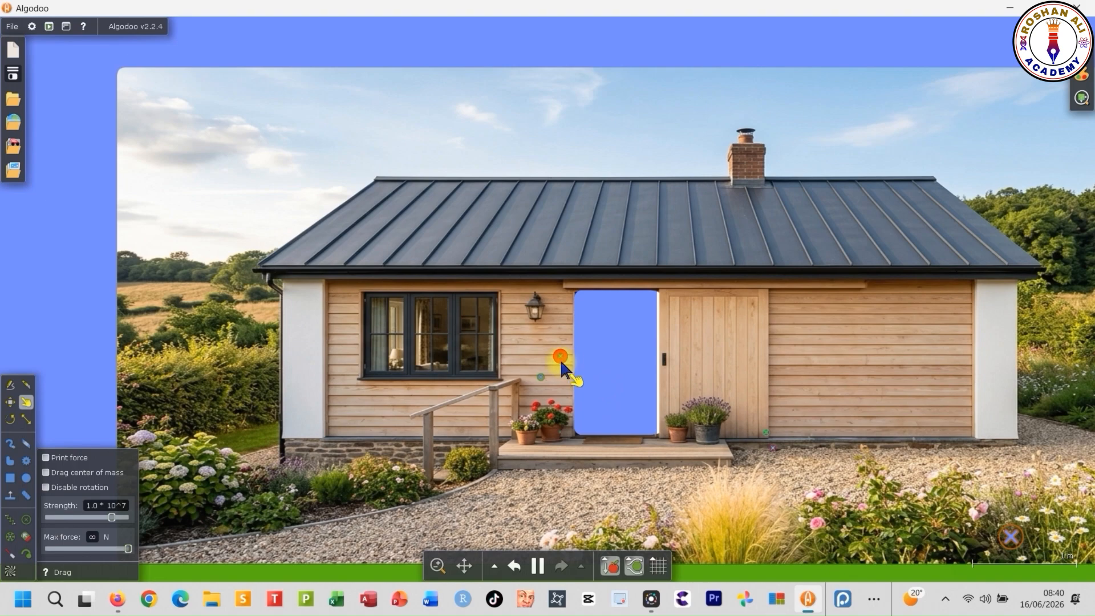
{"action": "left_click_drag", "start_coordinate": [559, 358], "coordinate": [560, 360]}
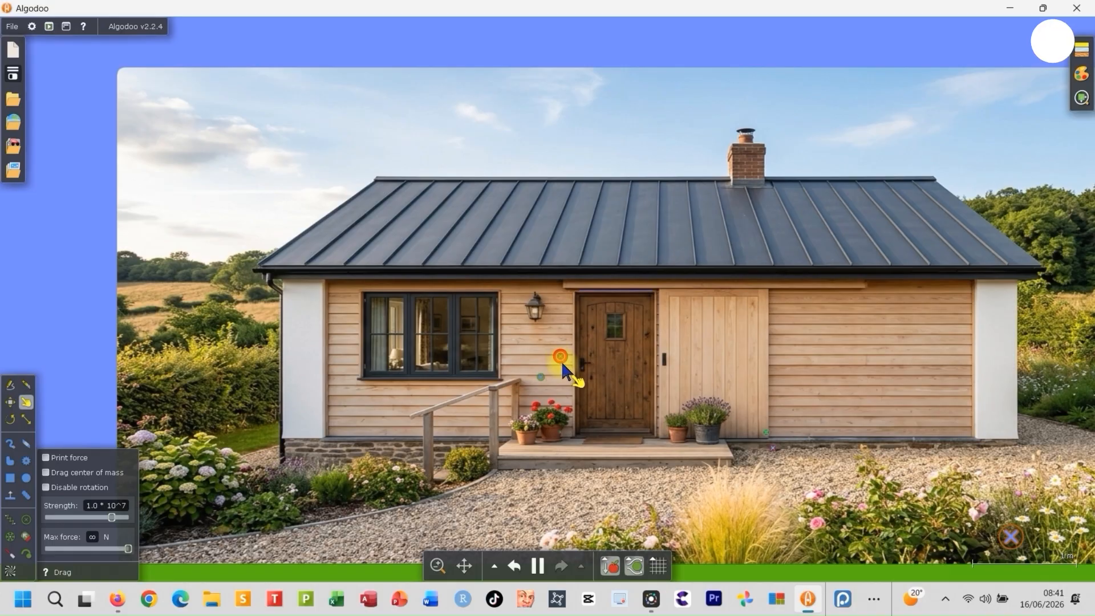
{"action": "left_click", "coordinate": [561, 362]}
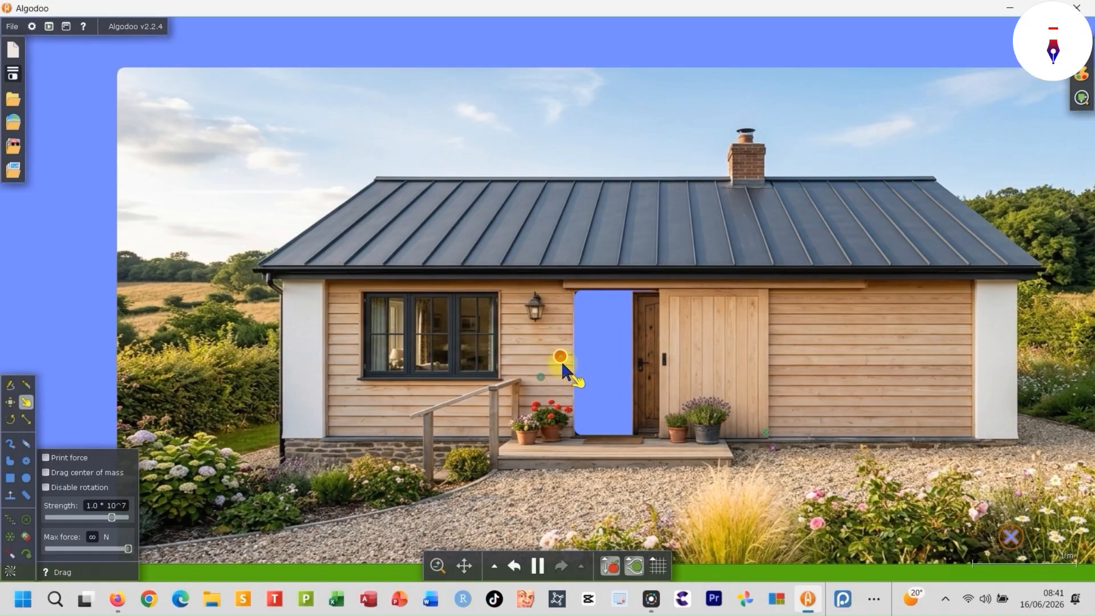
- Move the fixjoint on the red button to the back, behind the circle
{"action": "scroll", "coordinate": [560, 360], "scroll_direction": "up", "scroll_amount": 10}
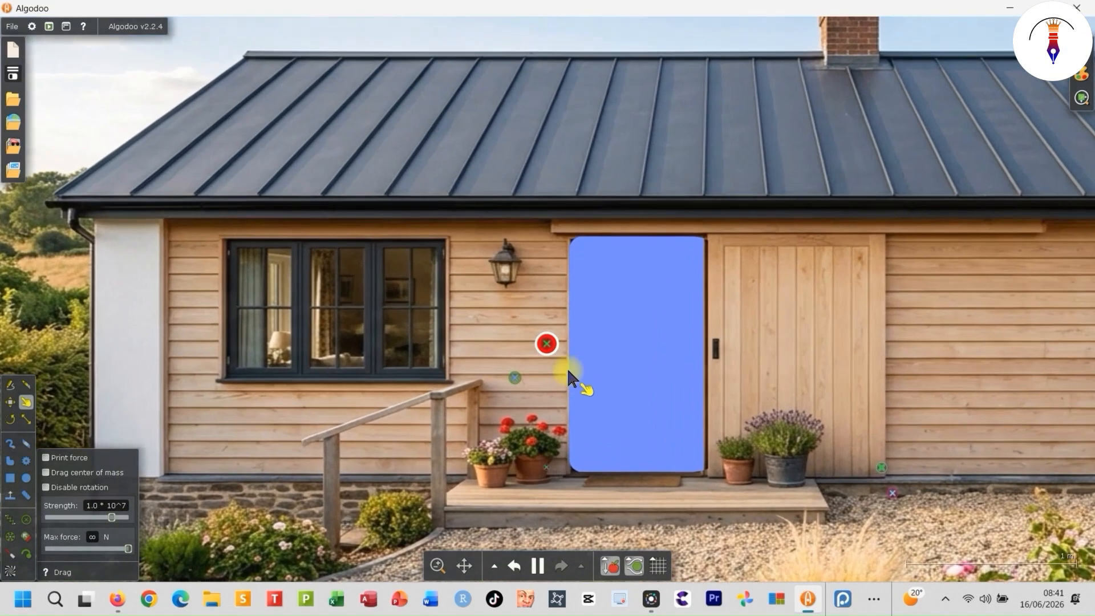
{"action": "right_click", "coordinate": [529, 320]}
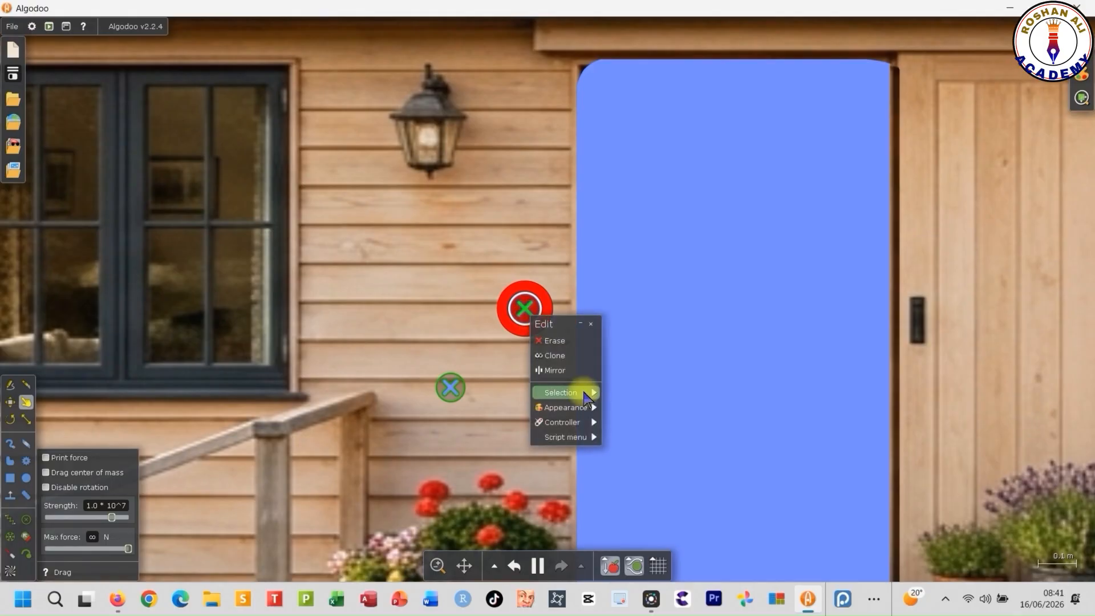
{"action": "mouse_move", "coordinate": [587, 398]}
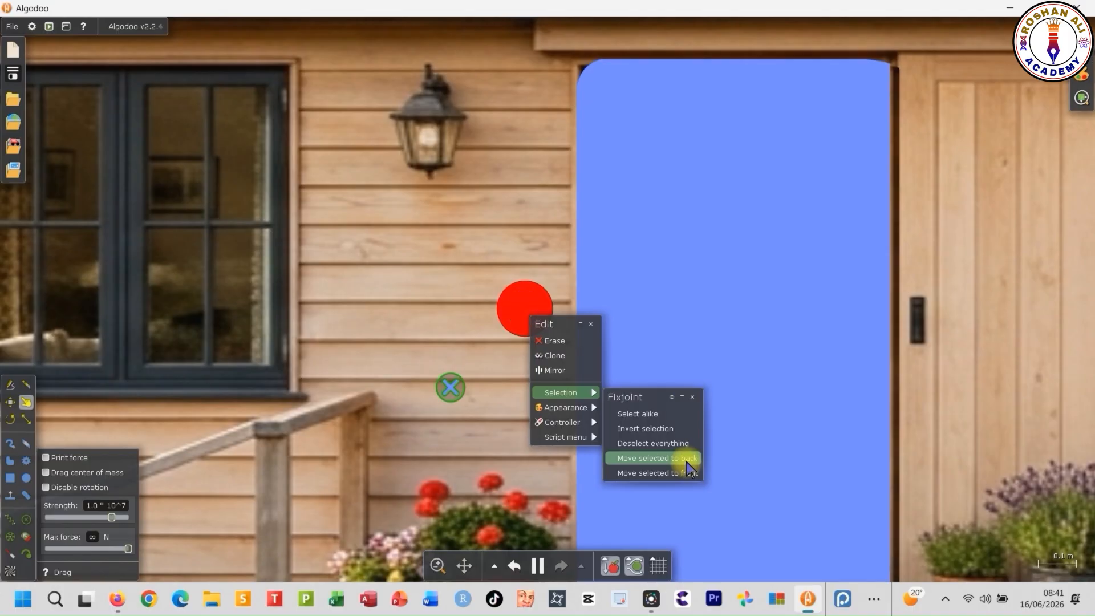
{"action": "left_click", "coordinate": [685, 459]}
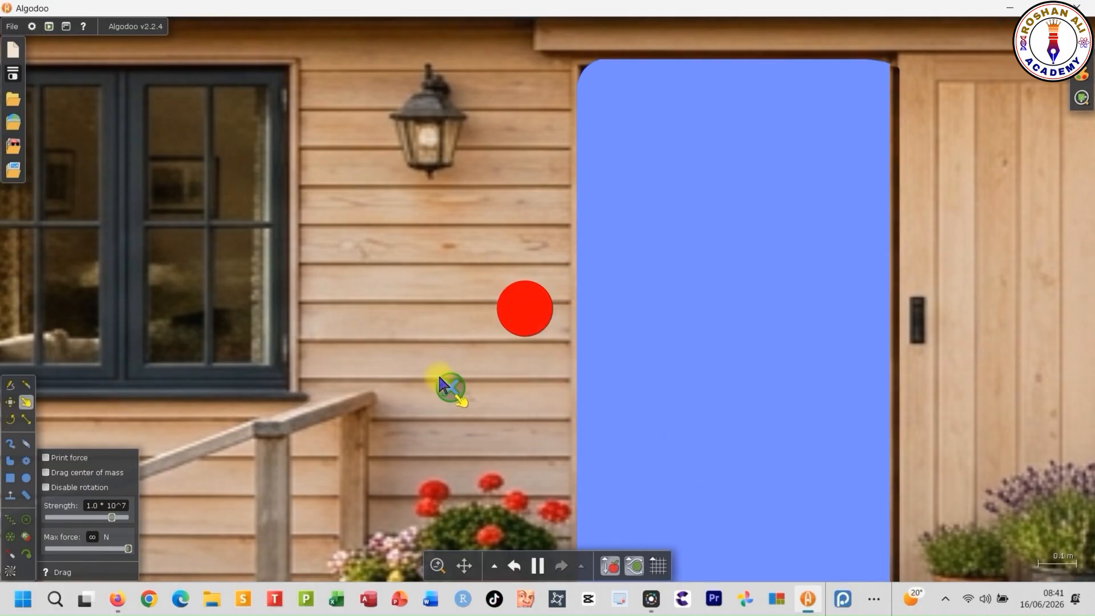
- Insert the generated image of the house with the open bedroom interior from the Downloads folder into the scene
{"action": "scroll", "coordinate": [384, 293], "scroll_direction": "down", "scroll_amount": 6}
{"action": "scroll", "coordinate": [513, 362], "scroll_direction": "down", "scroll_amount": 3}
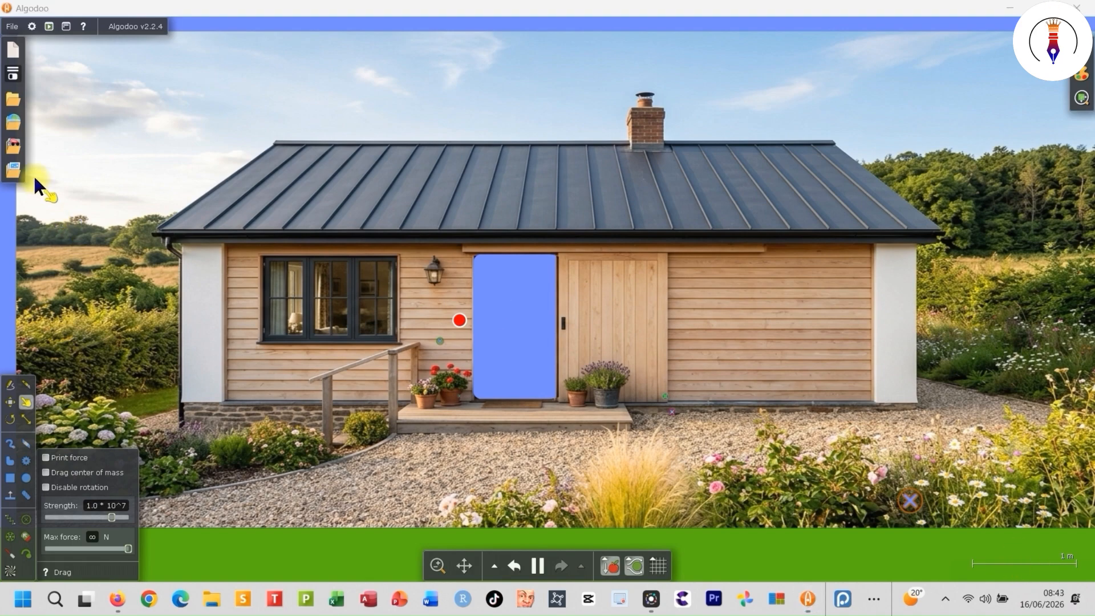
{"action": "left_click", "coordinate": [11, 153]}
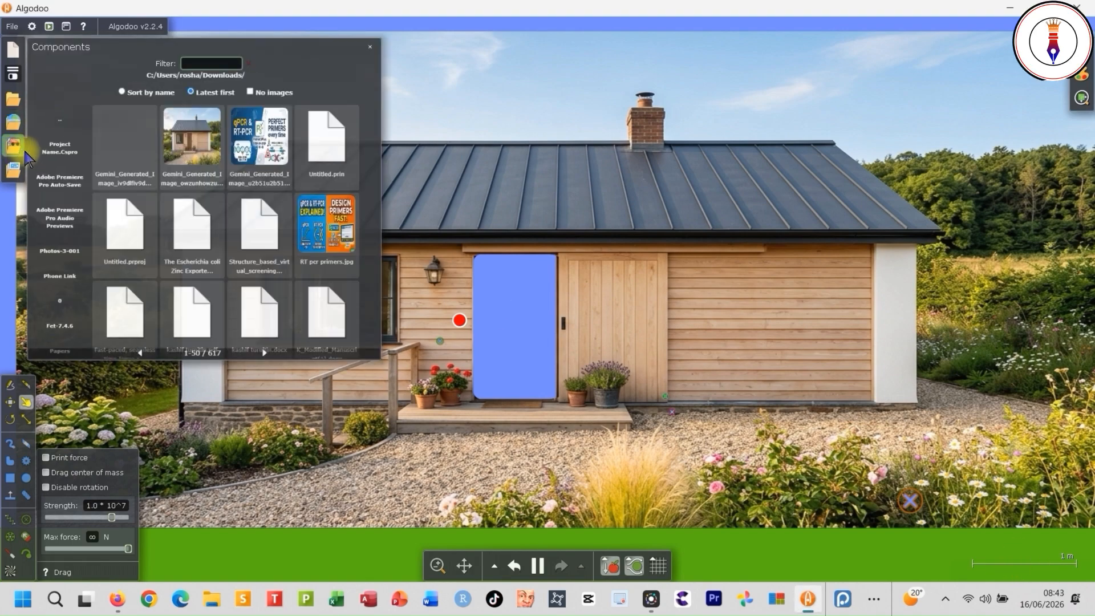
{"action": "left_click", "coordinate": [136, 156]}
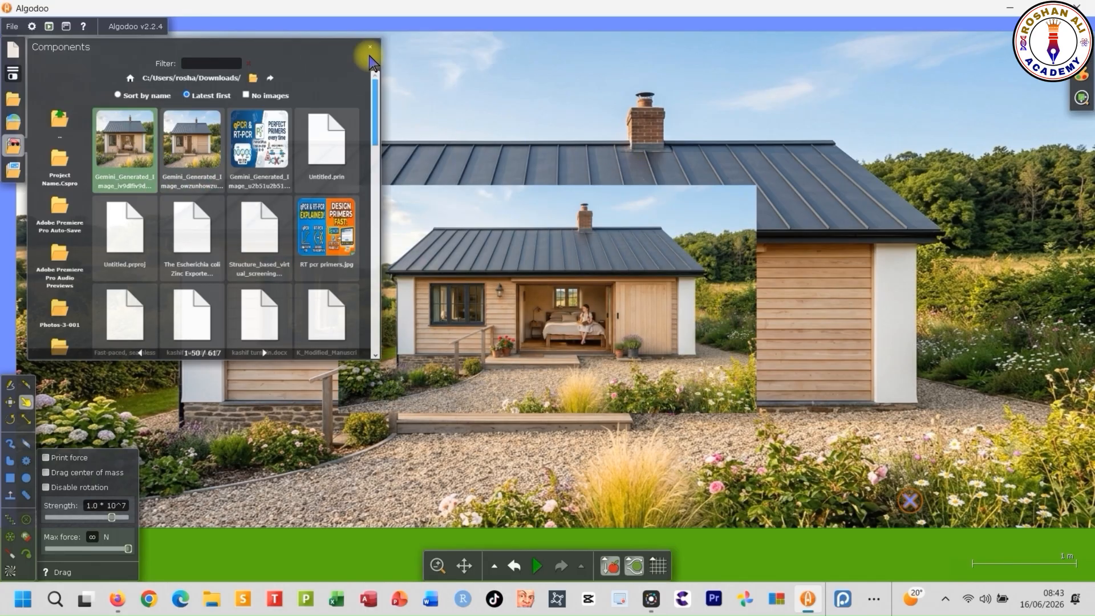
{"action": "left_click", "coordinate": [369, 48]}
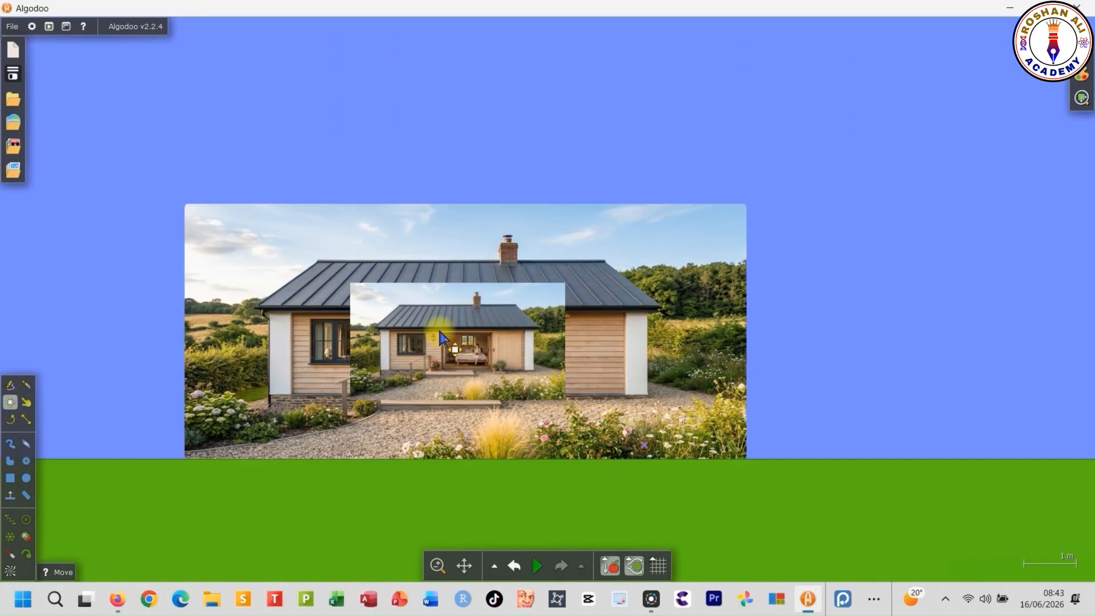
- Move the inserted bedroom-house image off the main house and enlarge it to roughly the main house image's scale
{"action": "left_click_drag", "start_coordinate": [440, 331], "coordinate": [481, 116]}
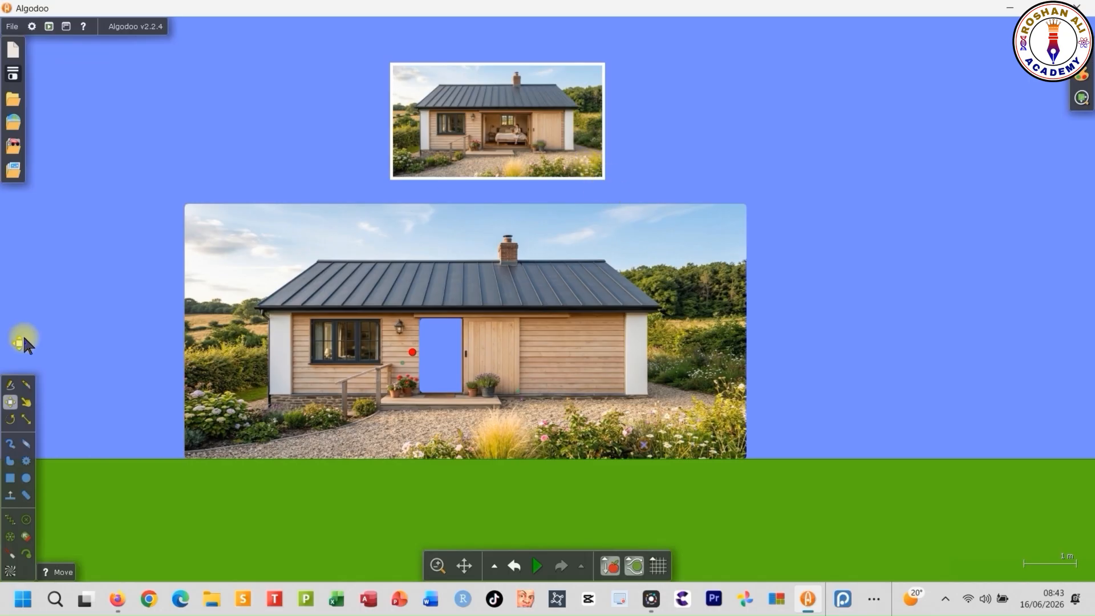
{"action": "left_click", "coordinate": [26, 420]}
{"action": "left_click_drag", "start_coordinate": [603, 179], "coordinate": [1009, 461]}
{"action": "left_click_drag", "start_coordinate": [779, 372], "coordinate": [939, 282]}
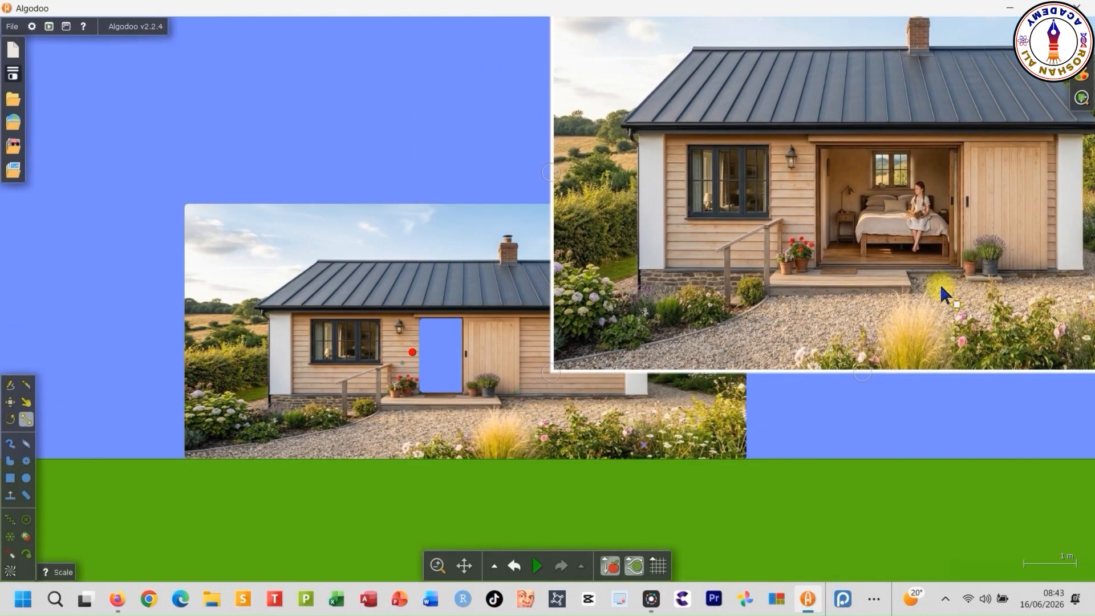
- Draw a box over the open doorway of the enlarged image and scale it to fit the bedroom opening
{"action": "left_click", "coordinate": [11, 477]}
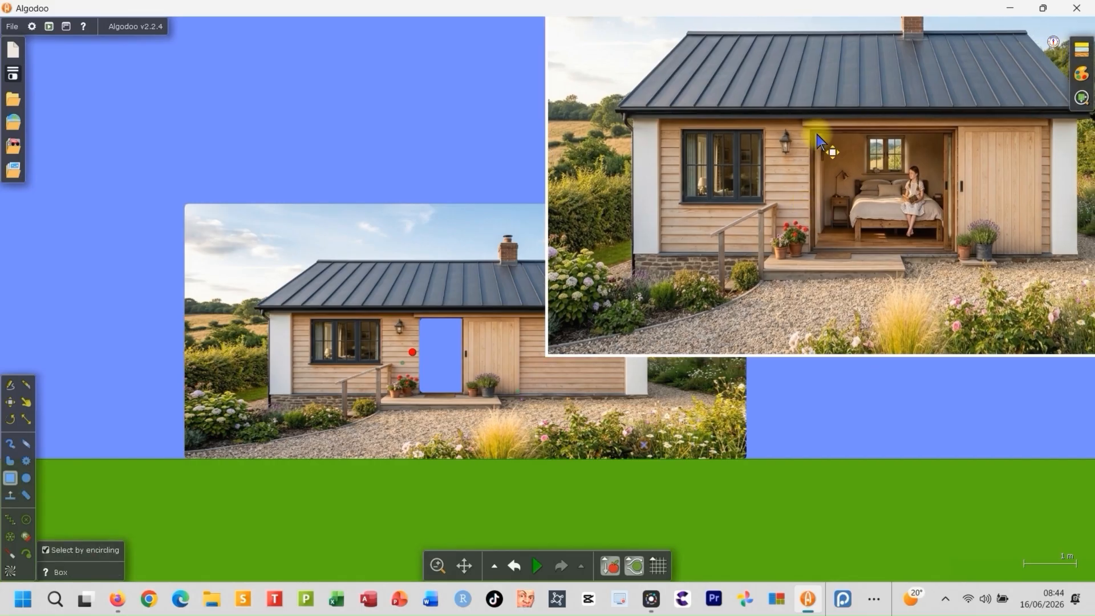
{"action": "mouse_move", "coordinate": [405, 63]}
{"action": "left_mouse_down"}
{"action": "mouse_move", "coordinate": [436, 142]}
{"action": "mouse_move", "coordinate": [565, 186]}
{"action": "left_mouse_up"}
{"action": "mouse_move", "coordinate": [484, 134]}
{"action": "left_mouse_down"}
{"action": "mouse_move", "coordinate": [904, 191]}
{"action": "mouse_move", "coordinate": [895, 181]}
{"action": "left_mouse_up"}
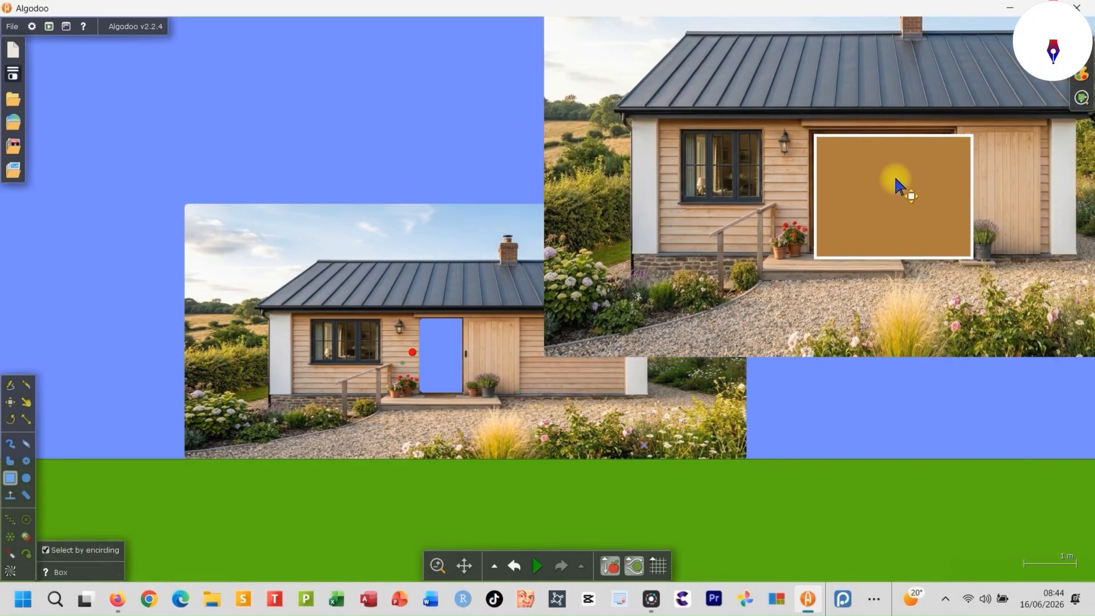
{"action": "left_click", "coordinate": [26, 419]}
{"action": "mouse_move", "coordinate": [897, 260]}
{"action": "left_mouse_down"}
{"action": "mouse_move", "coordinate": [899, 210]}
{"action": "mouse_move", "coordinate": [910, 243]}
{"action": "left_mouse_up"}
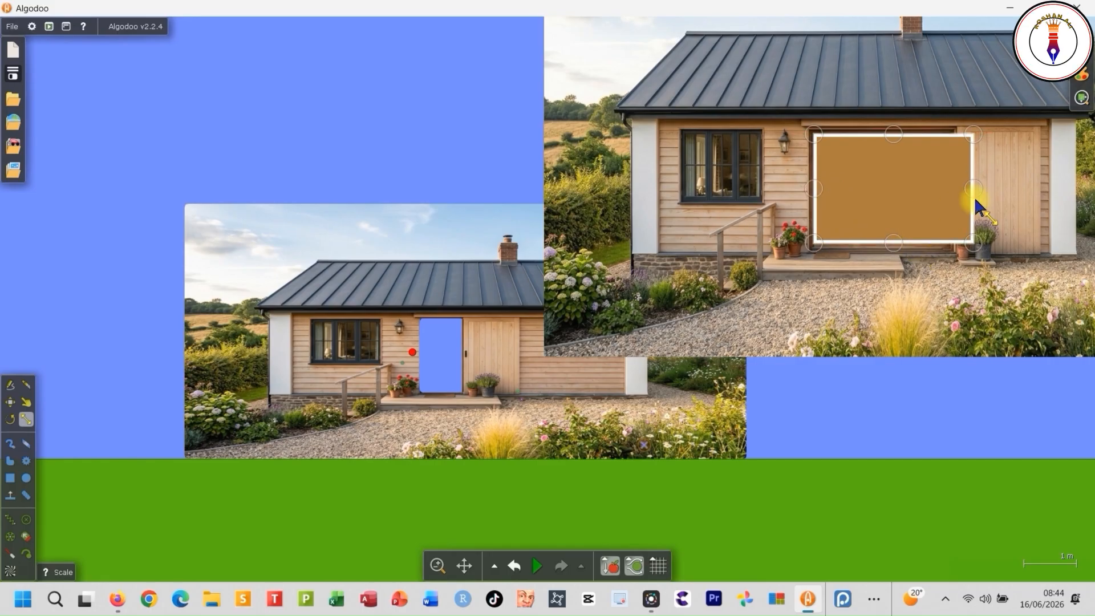
{"action": "left_click_drag", "start_coordinate": [974, 197], "coordinate": [943, 191]}
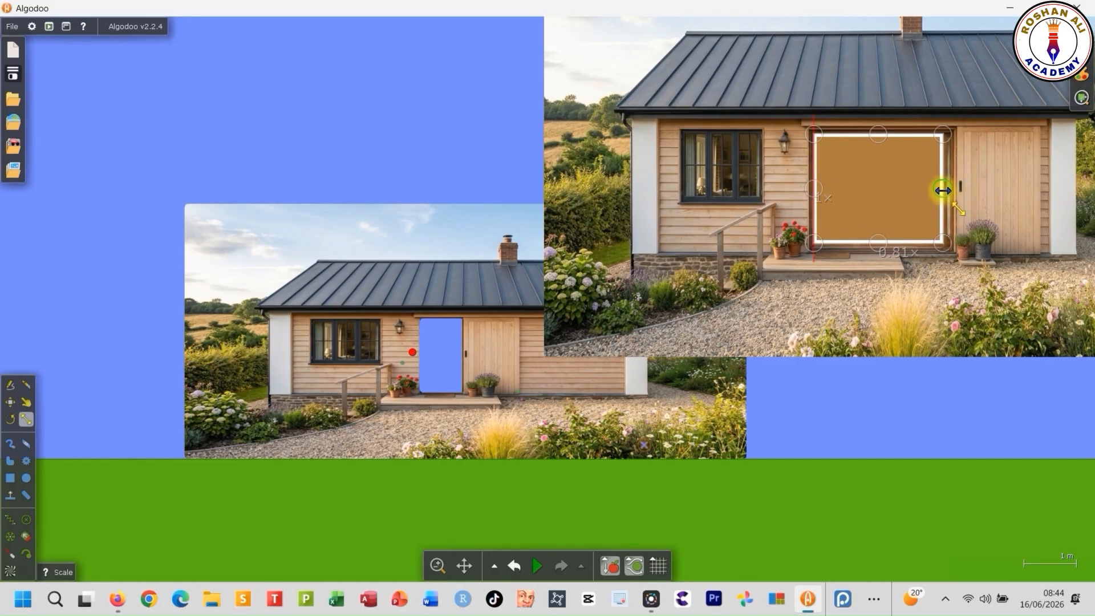
- Cut the bedroom opening out of the image with the box, then move the box away and delete it
{"action": "right_click", "coordinate": [883, 195]}
{"action": "mouse_move", "coordinate": [945, 436]}
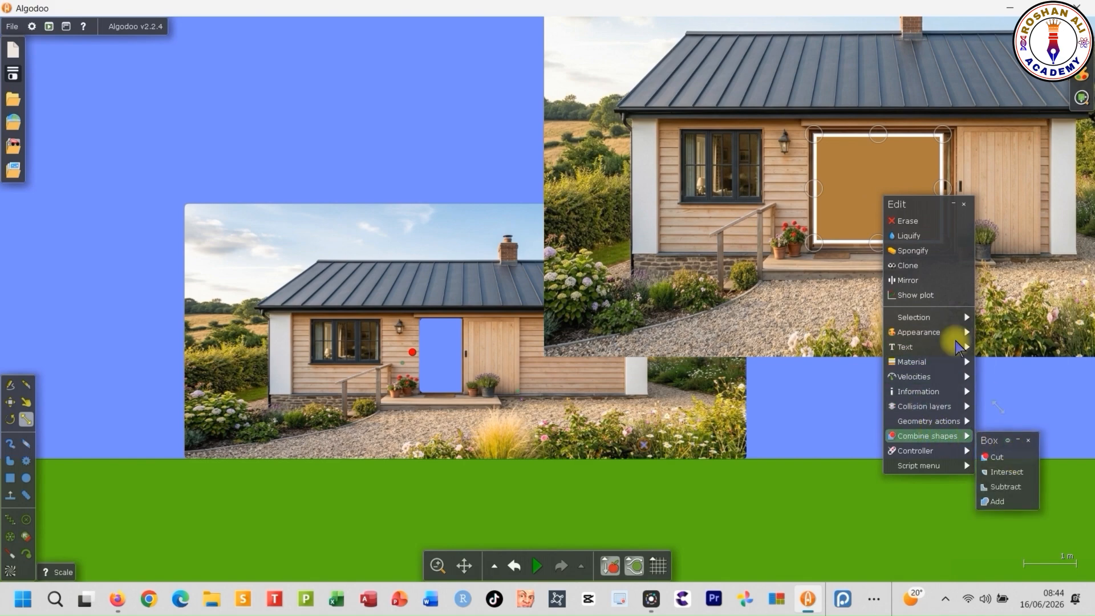
{"action": "left_click", "coordinate": [1024, 153]}
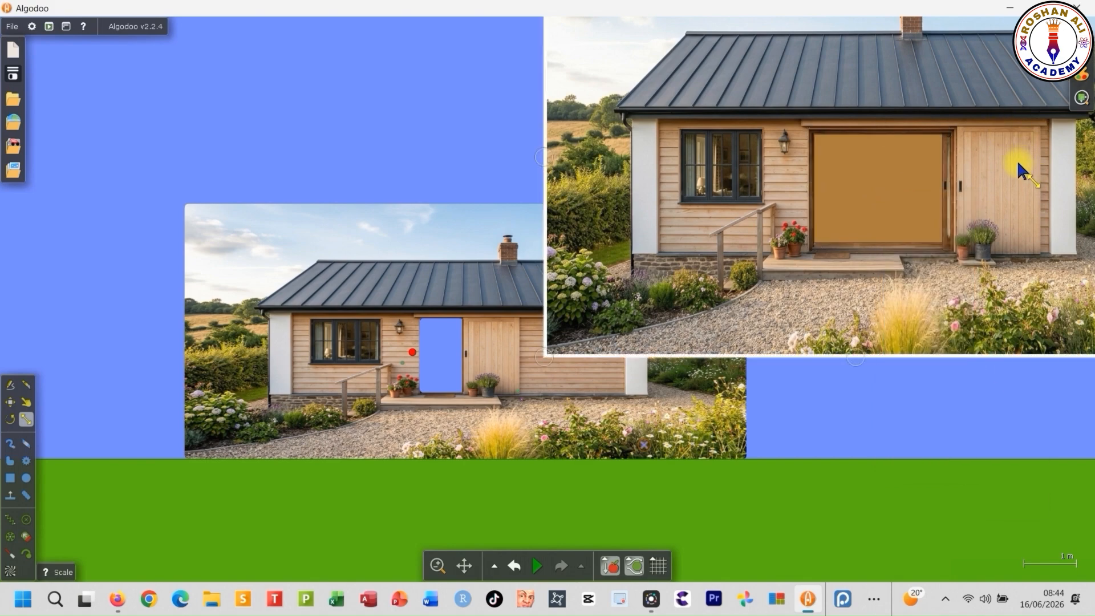
{"action": "left_click_drag", "start_coordinate": [885, 175], "coordinate": [951, 325]}
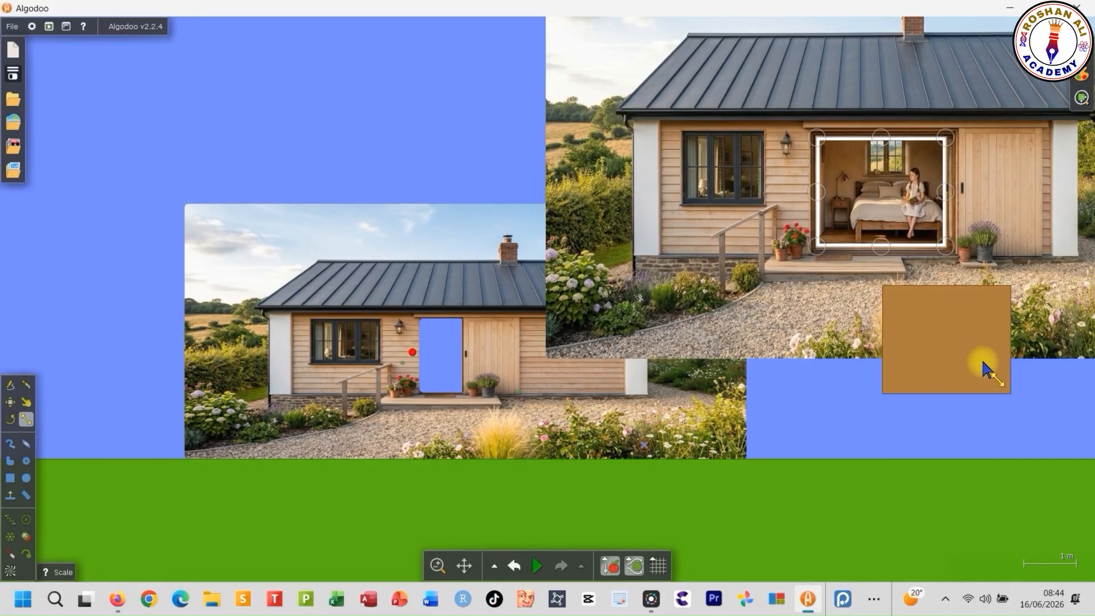
{"action": "key", "text": "Delete"}
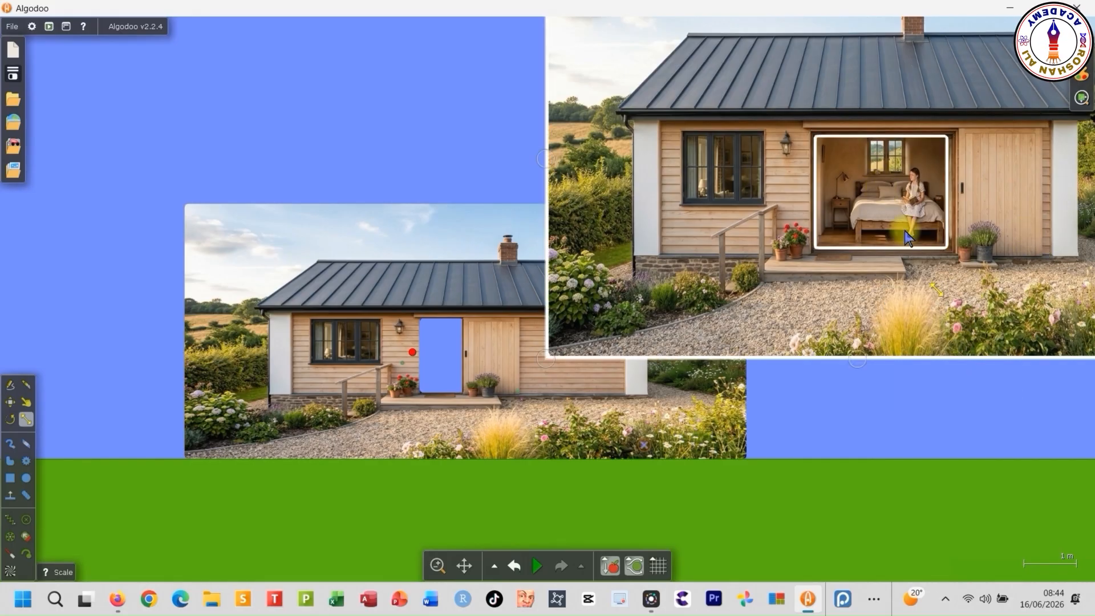
- Pull the bedroom cutout away from the enlarged image and delete the leftover house image
{"action": "left_click", "coordinate": [865, 192]}
{"action": "left_click_drag", "start_coordinate": [879, 184], "coordinate": [528, 137]}
{"action": "left_click", "coordinate": [880, 273]}
{"action": "key", "text": "Delete"}
- Place the bedroom cutout over the main house's doorway and turn off its collision layers
{"action": "scroll", "coordinate": [448, 301], "scroll_direction": "up", "scroll_amount": 4}
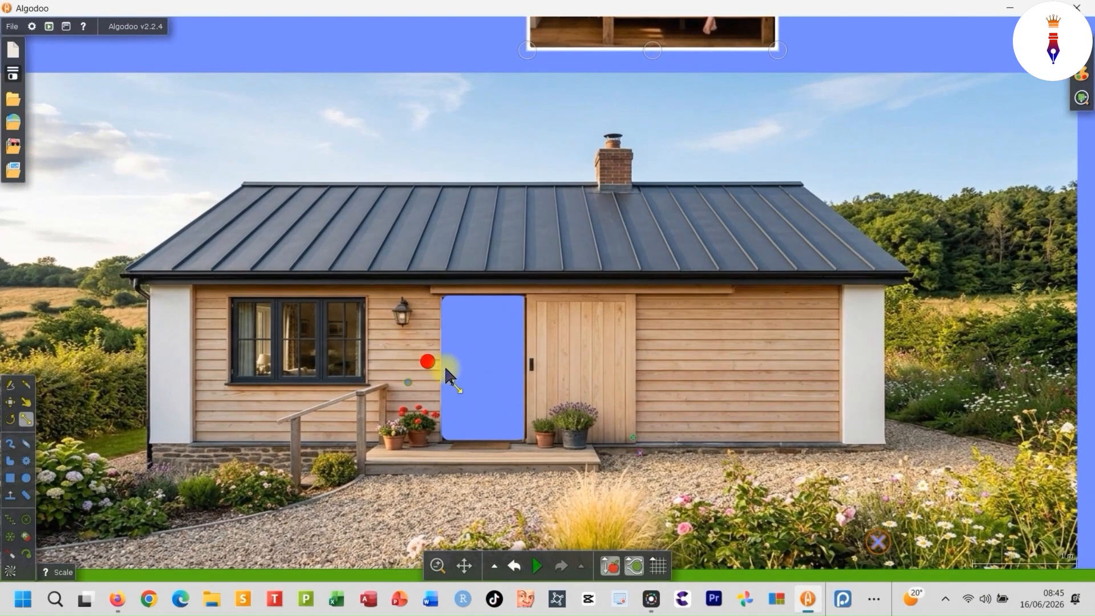
{"action": "scroll", "coordinate": [513, 384], "scroll_direction": "down", "scroll_amount": 2}
{"action": "left_click_drag", "start_coordinate": [556, 77], "coordinate": [489, 386]}
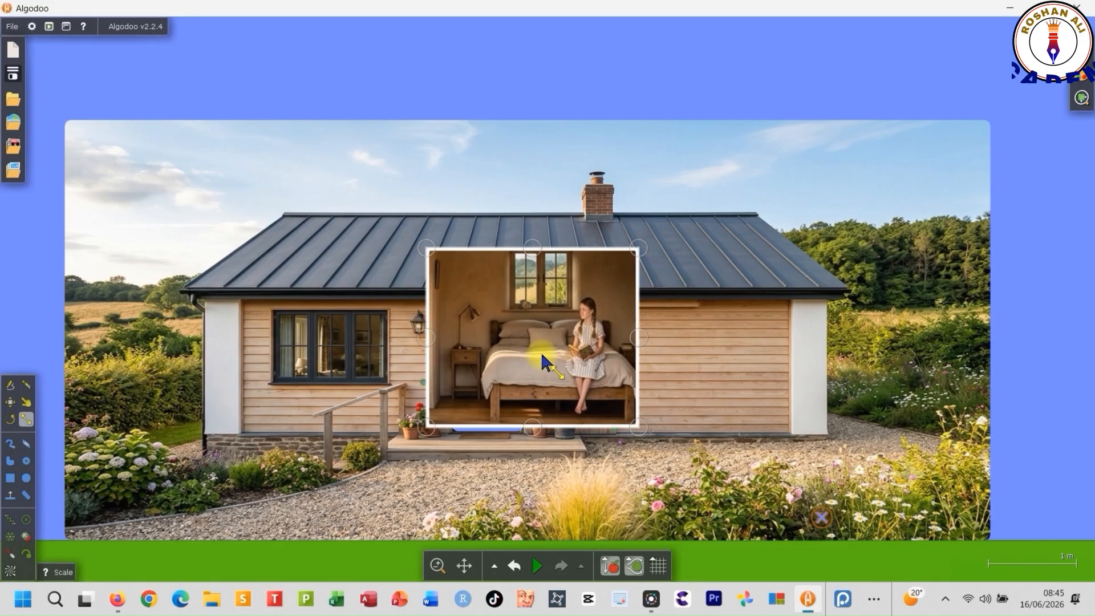
{"action": "right_click", "coordinate": [541, 355]}
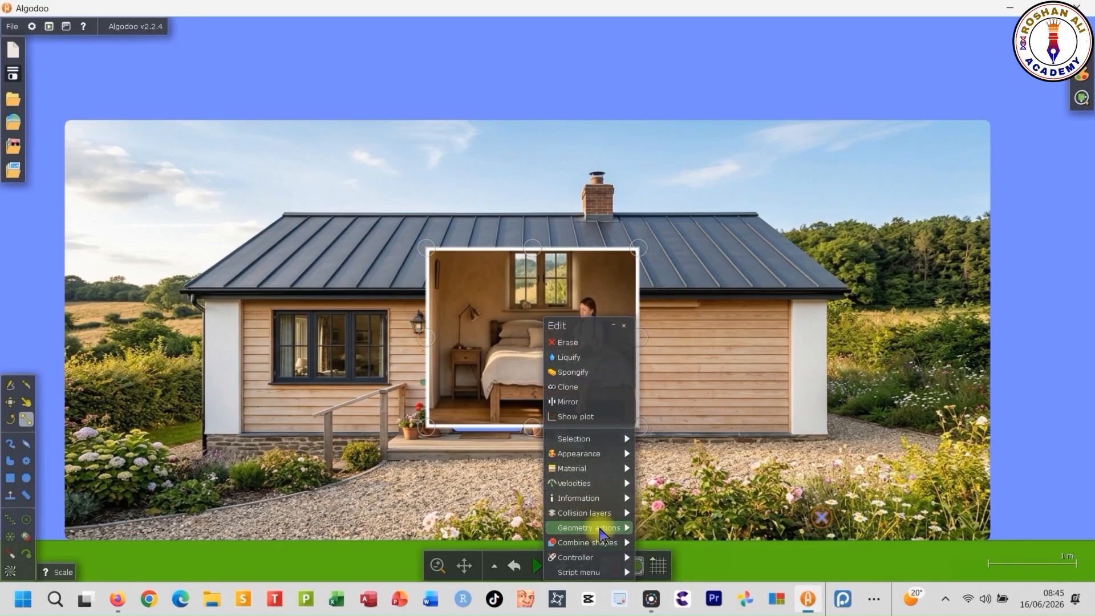
{"action": "mouse_move", "coordinate": [597, 513]}
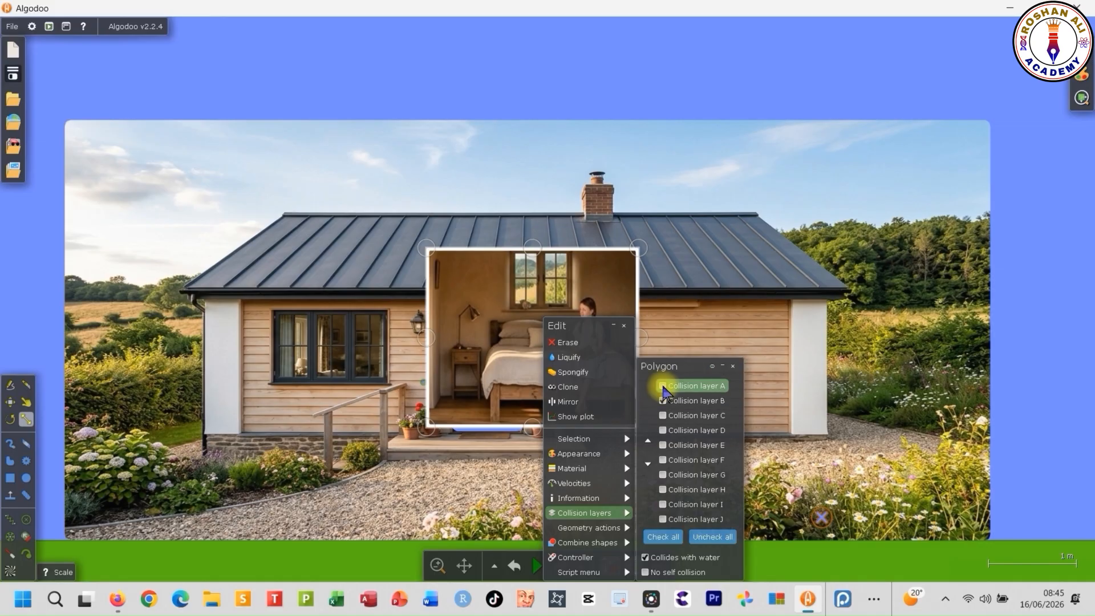
{"action": "left_click", "coordinate": [919, 296]}
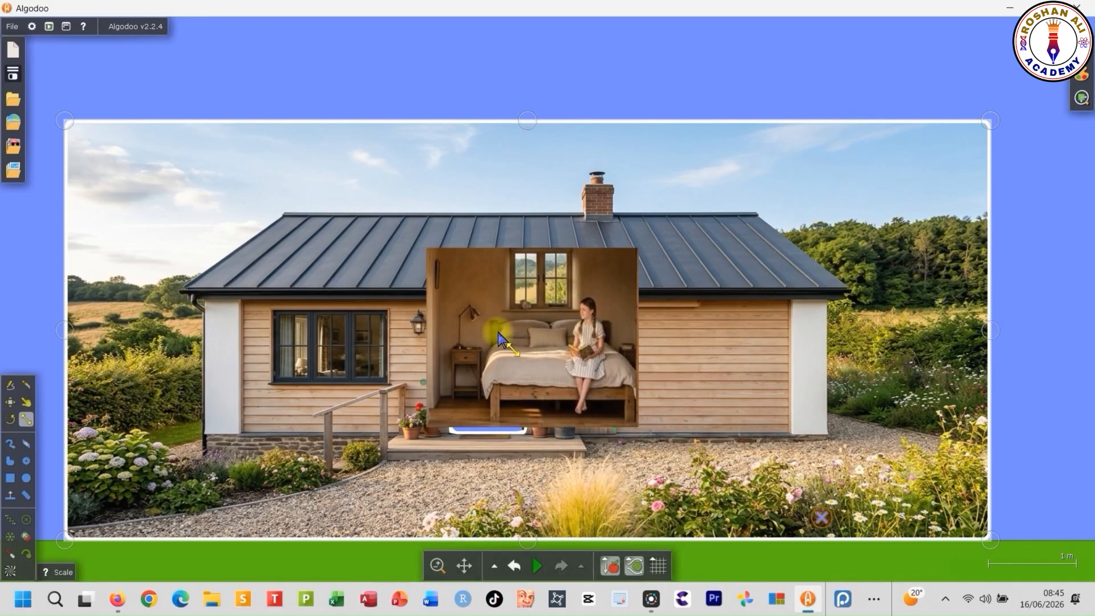
- Scale and position the bedroom cutout so it fully covers the main house's door opening
{"action": "scroll", "coordinate": [525, 448], "scroll_direction": "up", "scroll_amount": 3}
{"action": "left_click", "coordinate": [651, 220]}
{"action": "left_click_drag", "start_coordinate": [711, 121], "coordinate": [594, 219]}
{"action": "left_click_drag", "start_coordinate": [459, 336], "coordinate": [414, 344]}
{"action": "left_click_drag", "start_coordinate": [549, 226], "coordinate": [408, 217]}
{"action": "left_click_drag", "start_coordinate": [505, 319], "coordinate": [498, 320]}
{"action": "left_click_drag", "start_coordinate": [444, 338], "coordinate": [470, 338]}
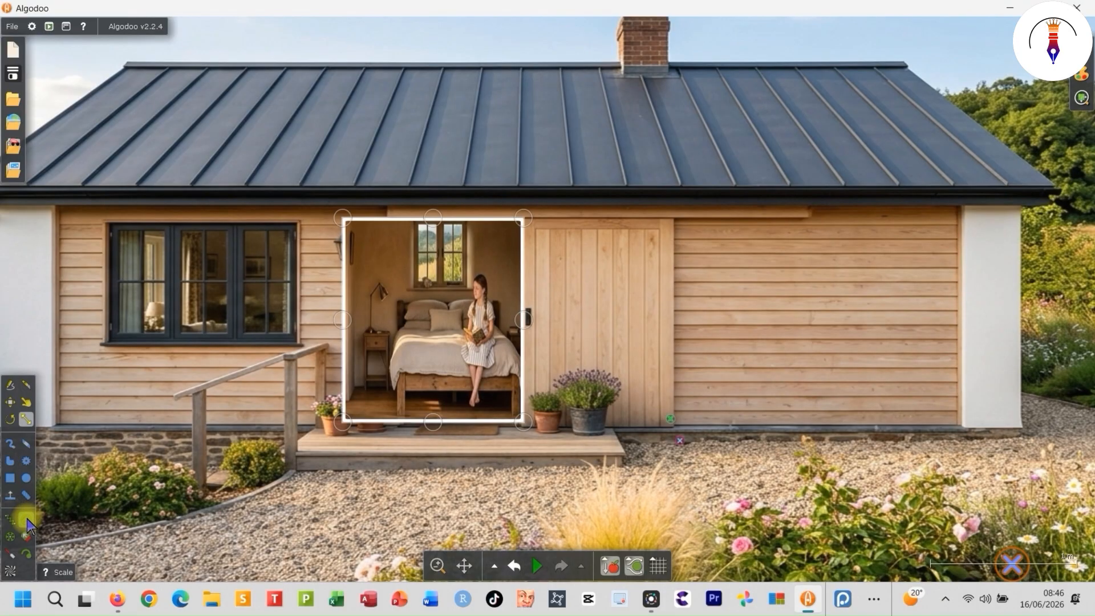
- Fixate the bedroom cutout at its upper-left corner
{"action": "left_click", "coordinate": [26, 519]}
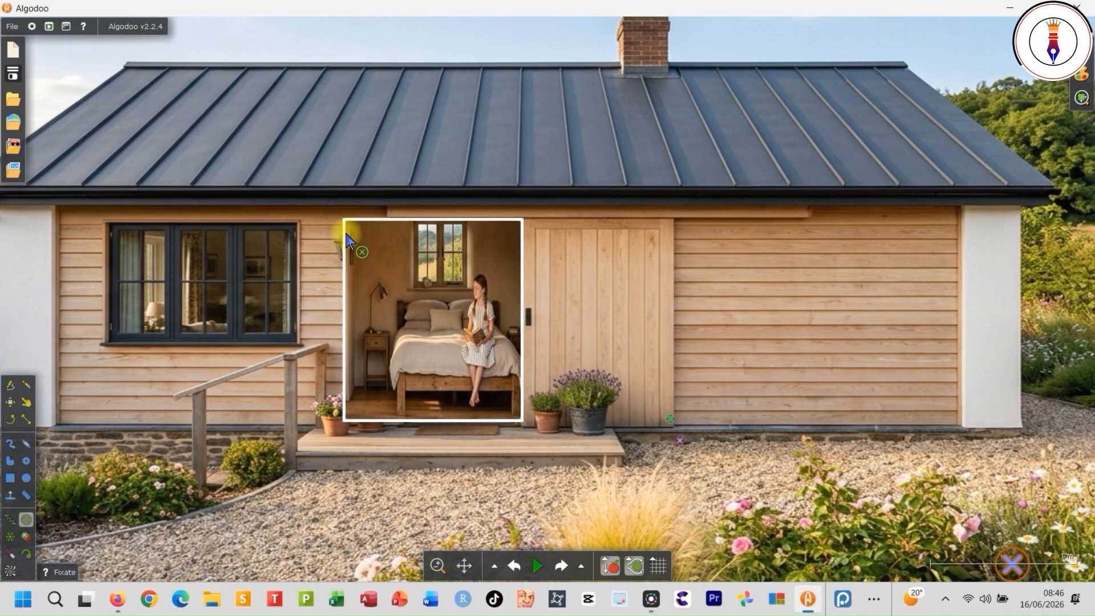
{"action": "scroll", "coordinate": [348, 242], "scroll_direction": "up", "scroll_amount": 10}
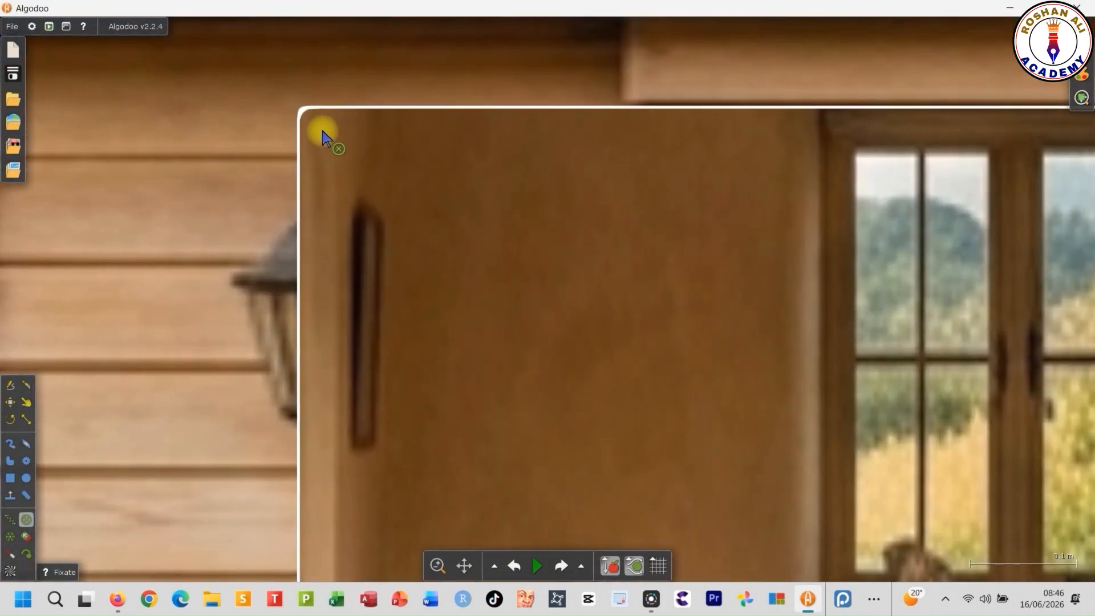
{"action": "scroll", "coordinate": [370, 224], "scroll_direction": "down", "scroll_amount": 10}
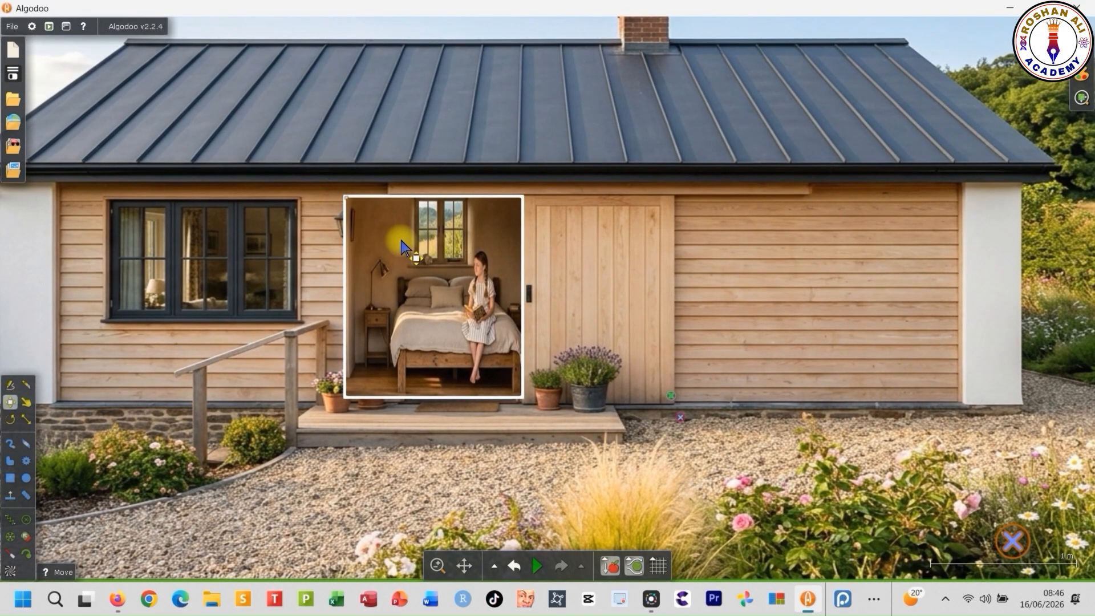
- Move the bedroom cutout to the back so it sits behind the house wall and the sliding door
{"action": "right_click", "coordinate": [403, 247]}
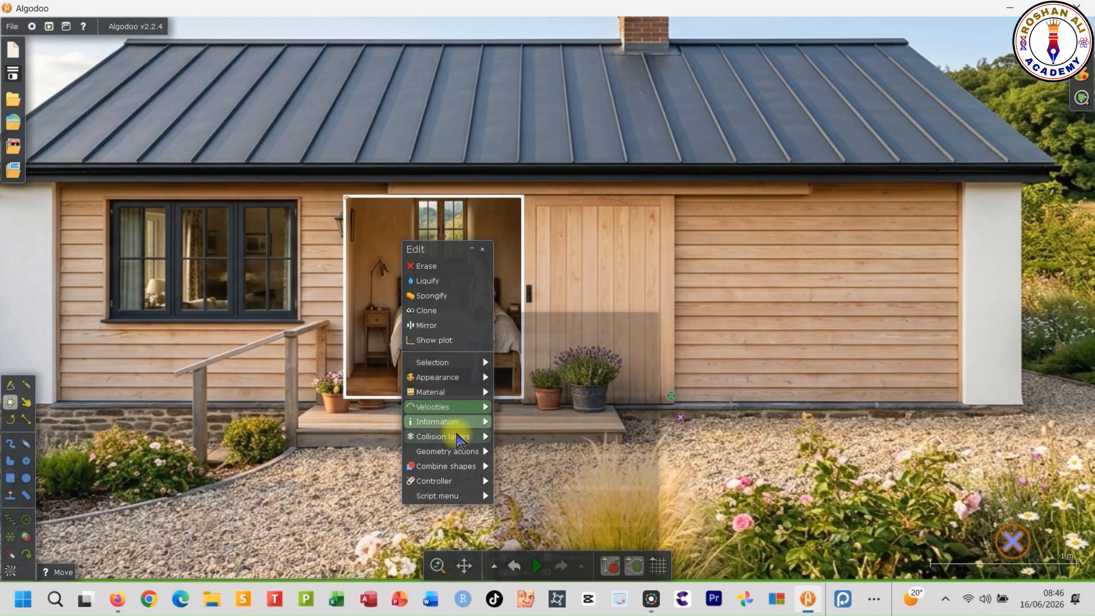
{"action": "mouse_move", "coordinate": [496, 364]}
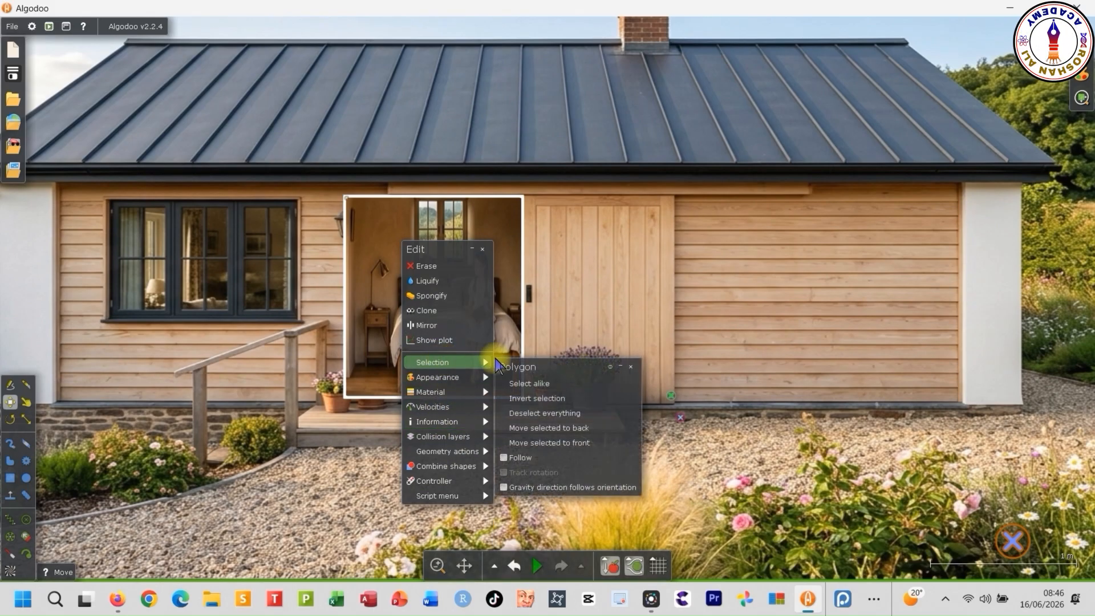
{"action": "left_click", "coordinate": [594, 430]}
{"action": "key", "text": "g"}
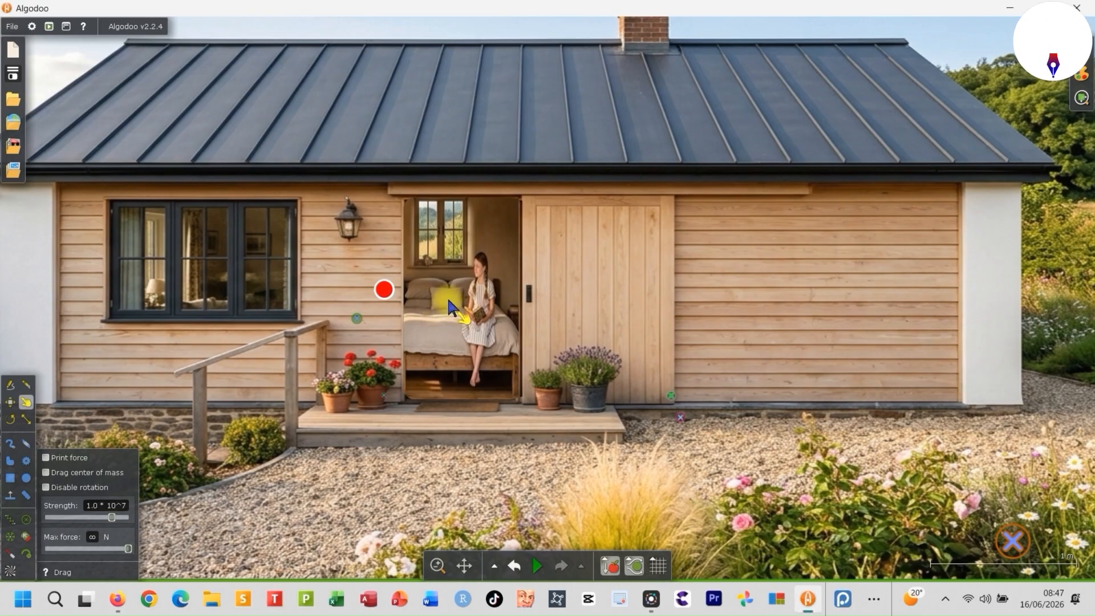
{"action": "right_click", "coordinate": [447, 296]}
{"action": "mouse_move", "coordinate": [496, 422]}
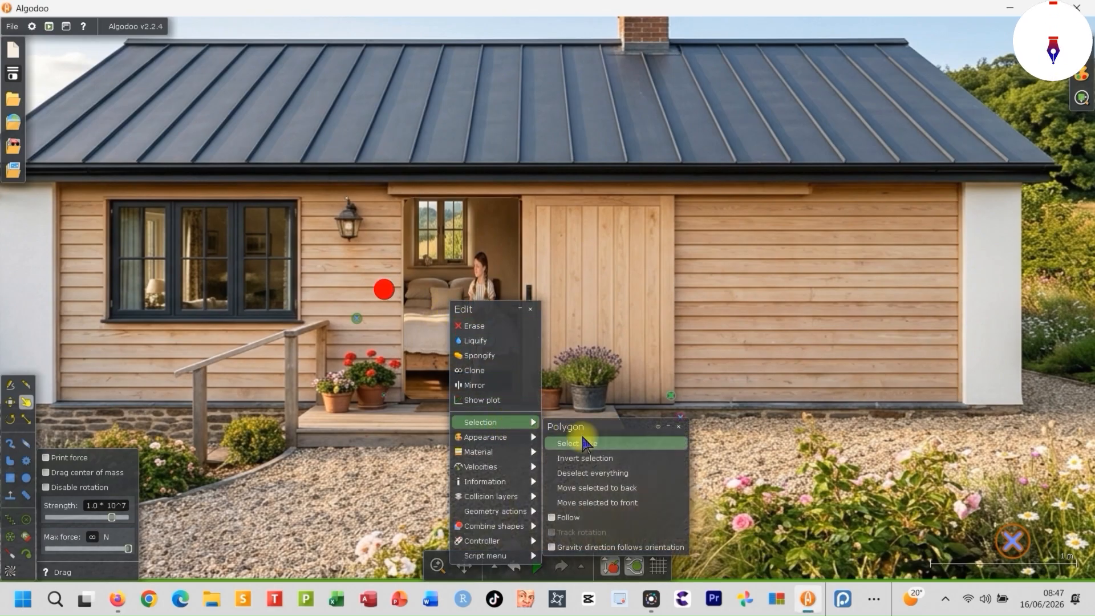
{"action": "left_click", "coordinate": [638, 489]}
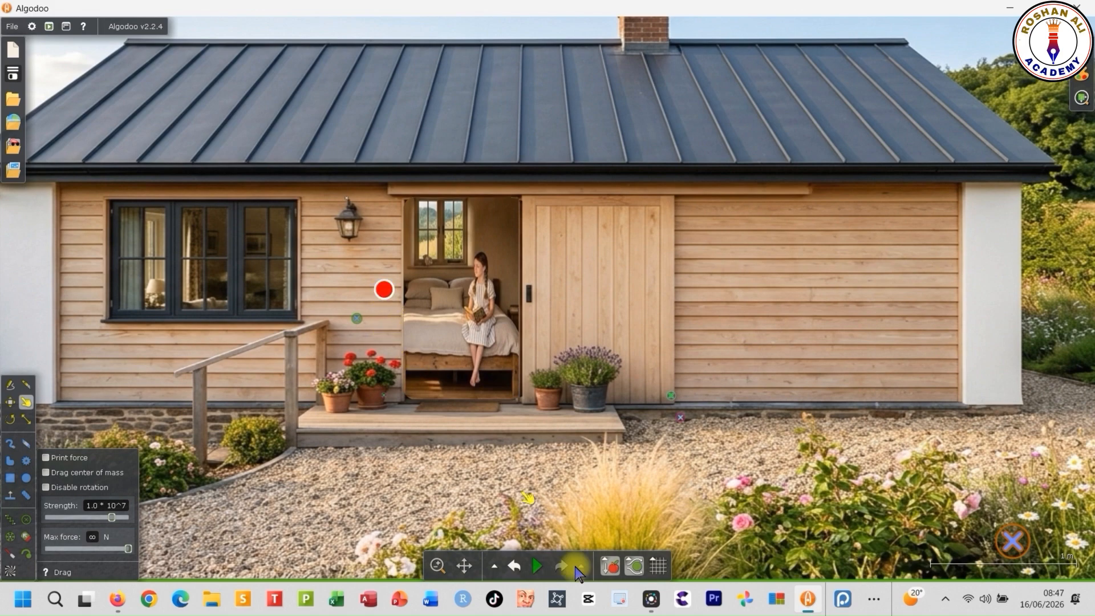
- Run the simulation and test closing and reopening the sliding door over the bedroom with the red button
{"action": "left_click", "coordinate": [537, 566]}
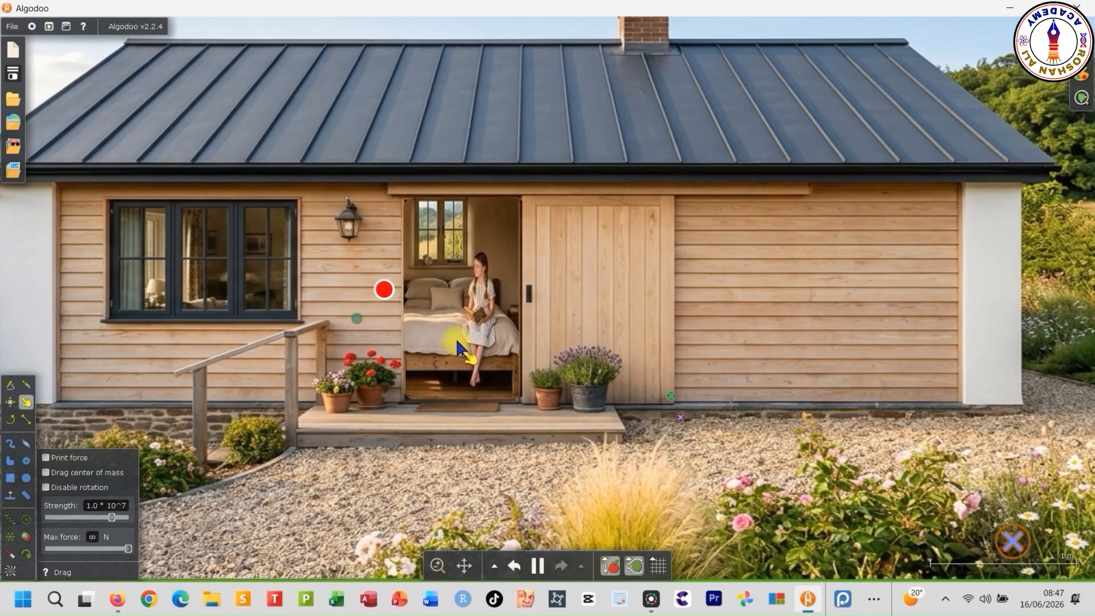
{"action": "scroll", "coordinate": [546, 312], "scroll_direction": "down", "scroll_amount": 2}
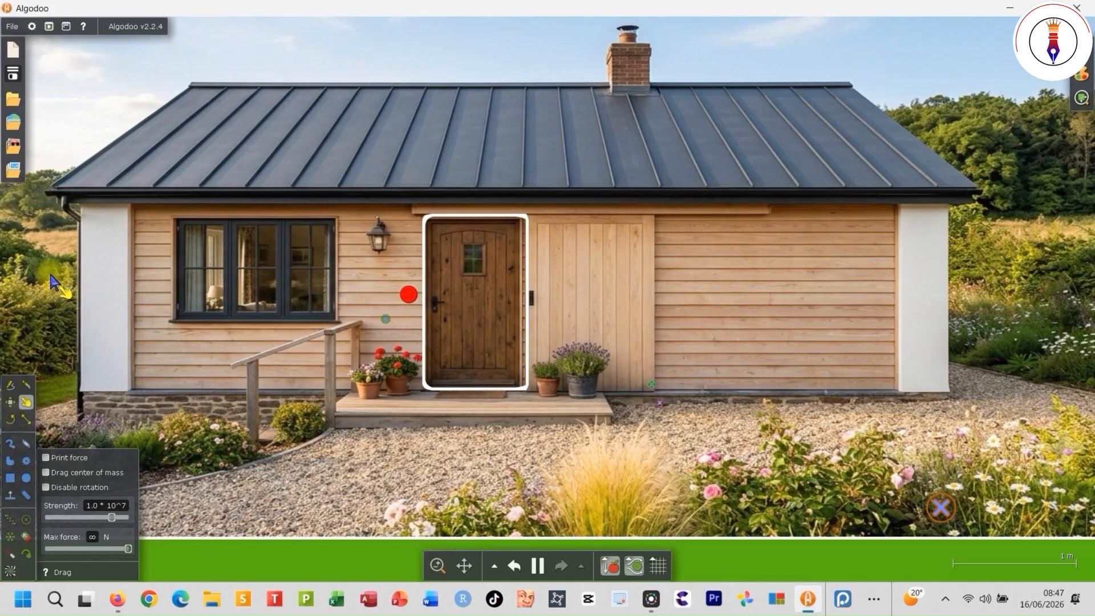
{"action": "left_click", "coordinate": [410, 297]}
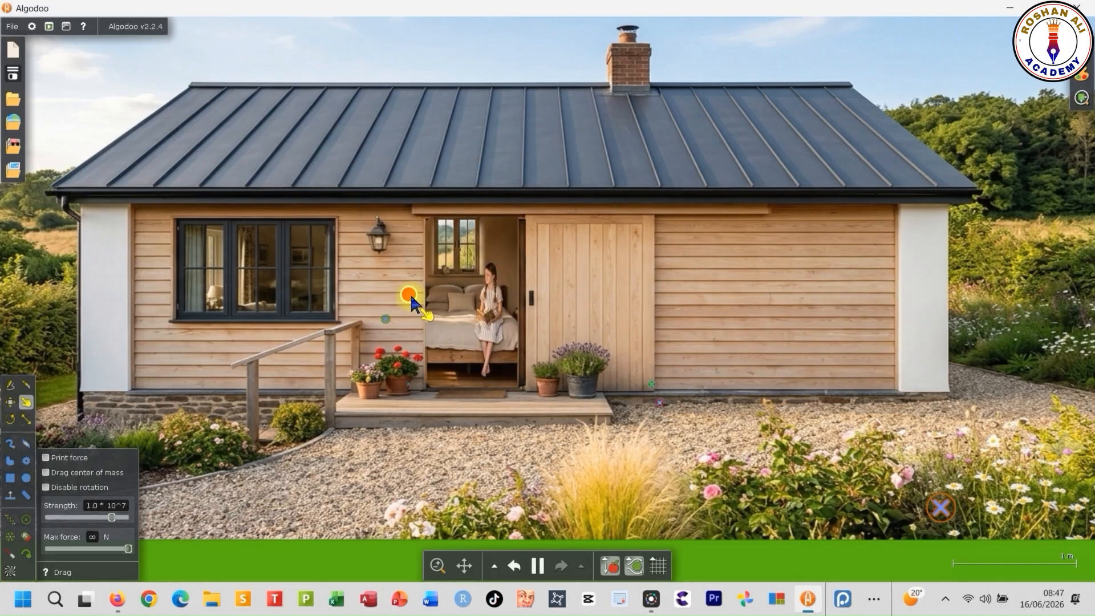